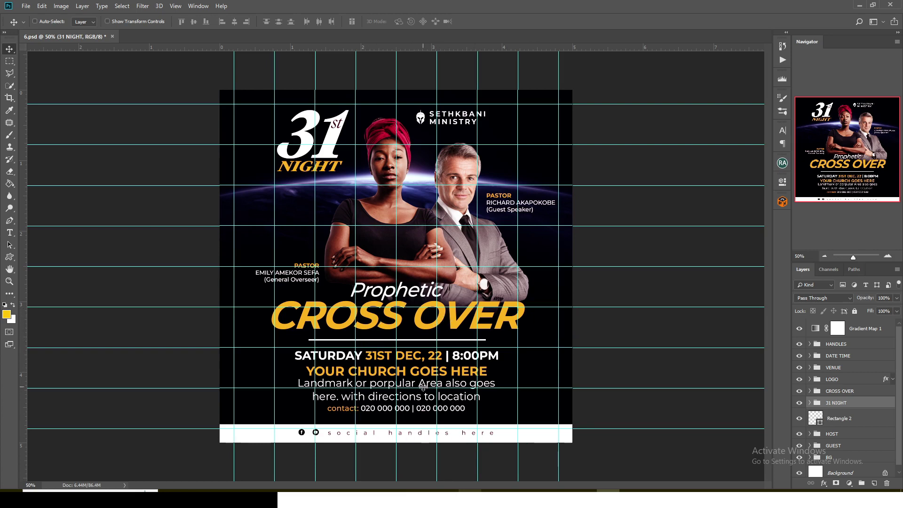
Hide every layer and group from HANDLES down to GUEST, leaving only the background artwork, and expand the BG group.
{"action": "left_click", "coordinate": [799, 344]}
{"action": "left_click_drag", "start_coordinate": [802, 359], "coordinate": [808, 459]}
{"action": "left_click", "coordinate": [810, 458]}
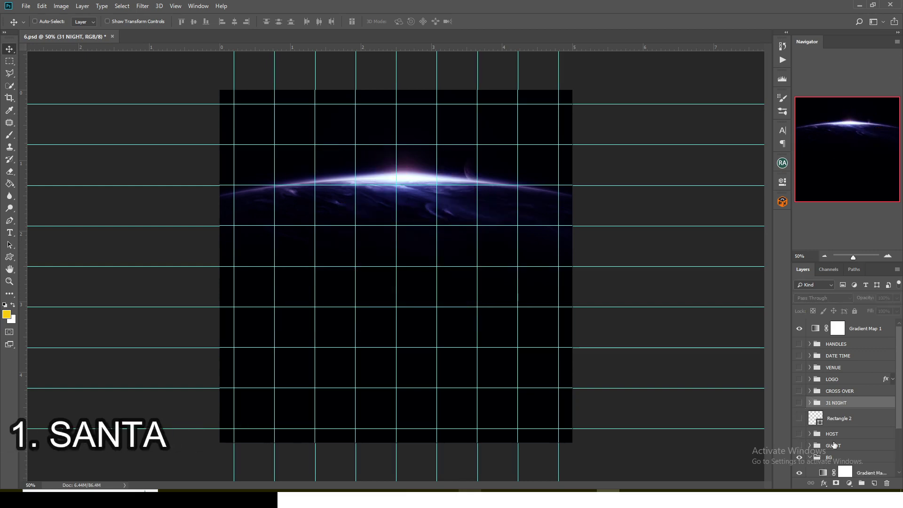
Preview the background with the BG group's gradient map off and on, and collapse the group.
{"action": "scroll", "coordinate": [828, 438], "scroll_direction": "down", "scroll_amount": 3}
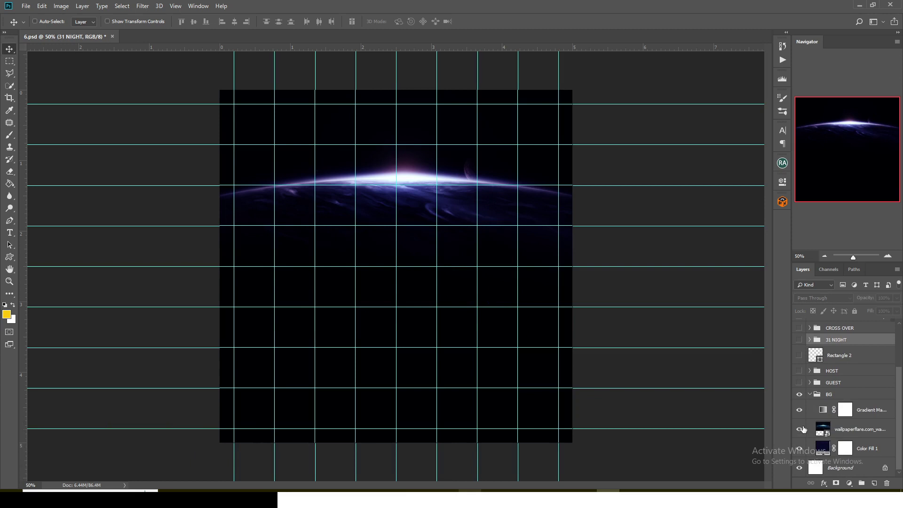
{"action": "left_click", "coordinate": [800, 410]}
{"action": "left_click", "coordinate": [799, 410]}
{"action": "left_click", "coordinate": [810, 395]}
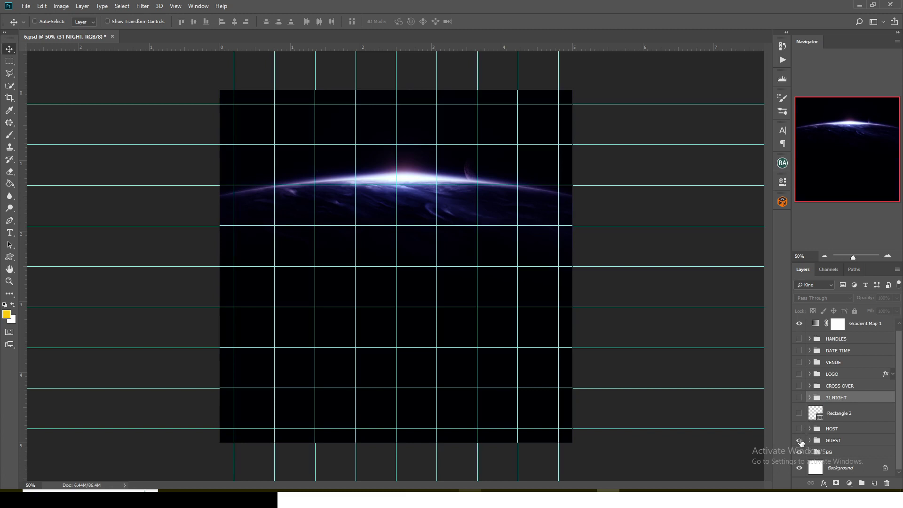
Show the GUEST group, the HOST group, the Rectangle 2 layer and the 31 NIGHT group one after another.
{"action": "left_click", "coordinate": [800, 441]}
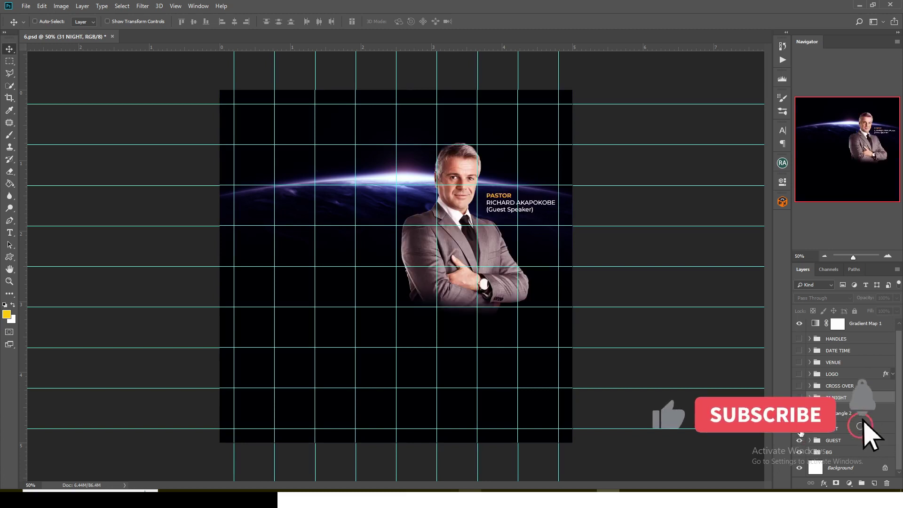
{"action": "left_click", "coordinate": [800, 429]}
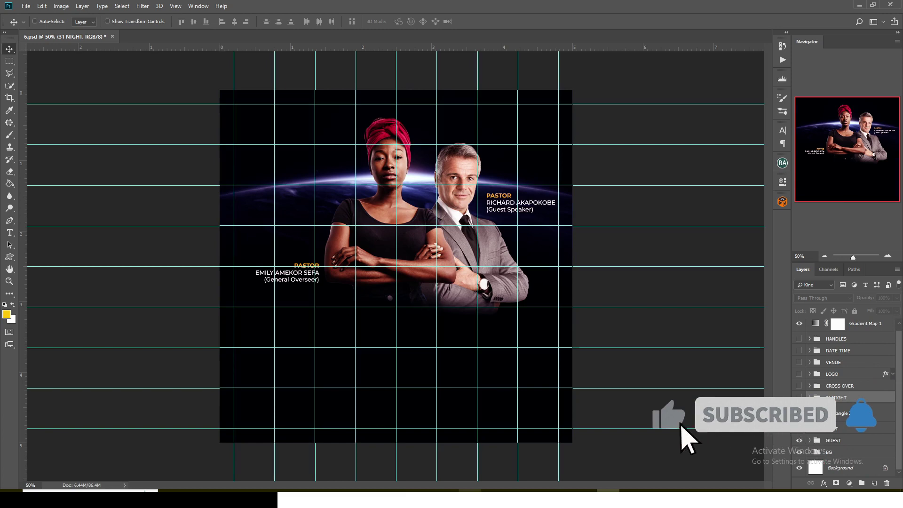
{"action": "left_click", "coordinate": [799, 419]}
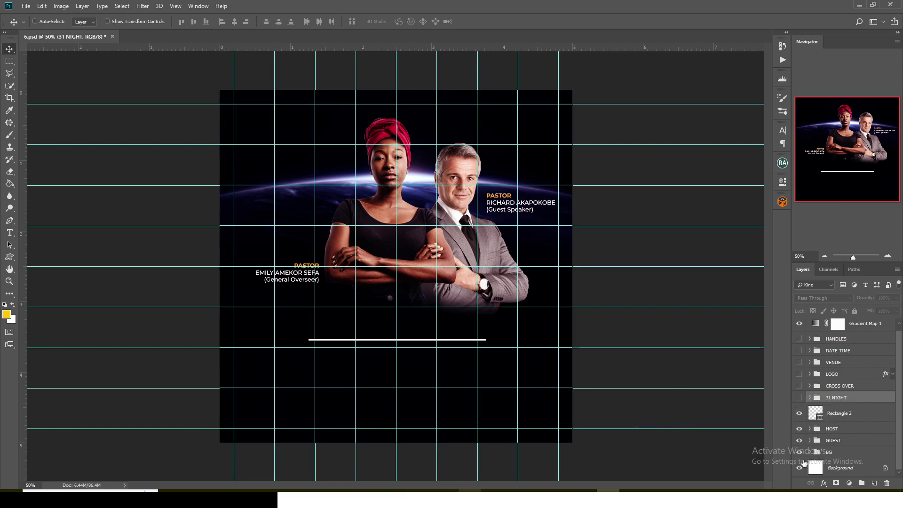
{"action": "left_click", "coordinate": [799, 399]}
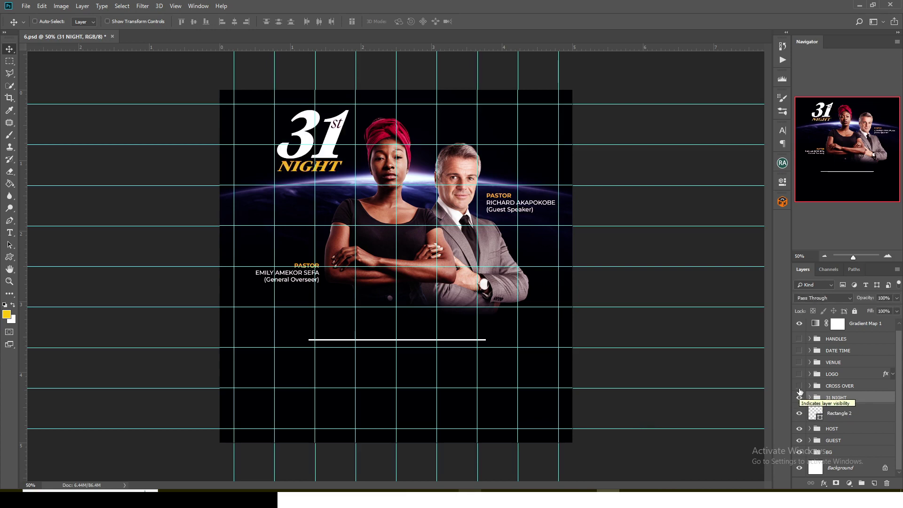
Show the CROSS OVER, LOGO, VENUE, DATE TIME and HANDLES groups one after another.
{"action": "left_click", "coordinate": [799, 386]}
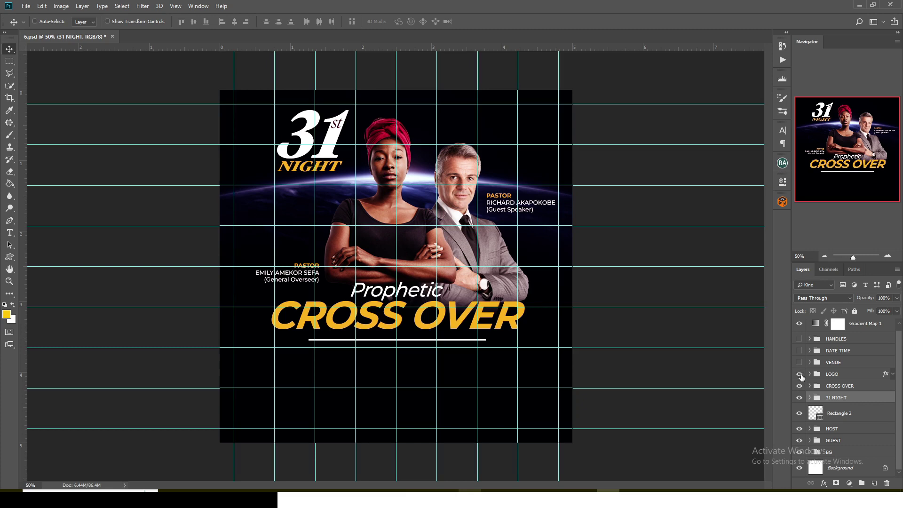
{"action": "left_click", "coordinate": [800, 375]}
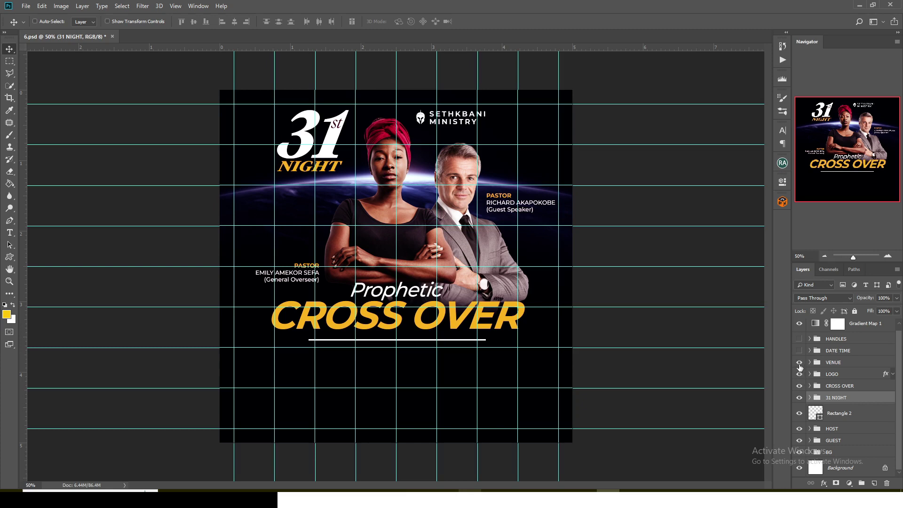
{"action": "left_click", "coordinate": [800, 363]}
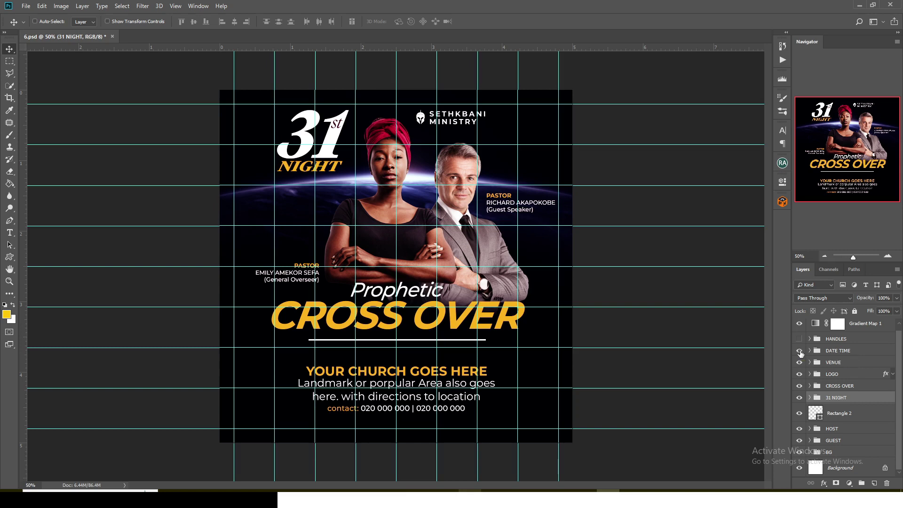
{"action": "left_click", "coordinate": [800, 351]}
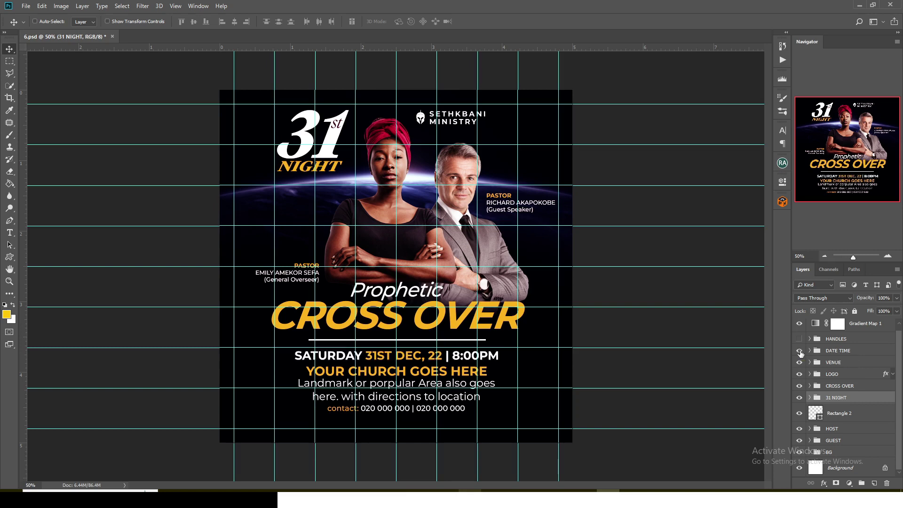
{"action": "left_click", "coordinate": [799, 341]}
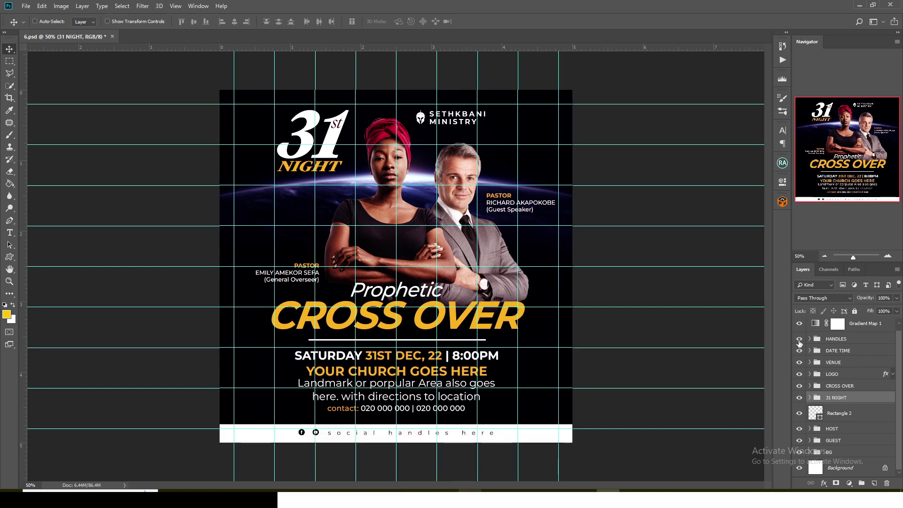
Compare the flyer with the Gradient Map 1 adjustment off and on, and hide the guides.
{"action": "left_click", "coordinate": [799, 324]}
{"action": "left_click", "coordinate": [801, 324]}
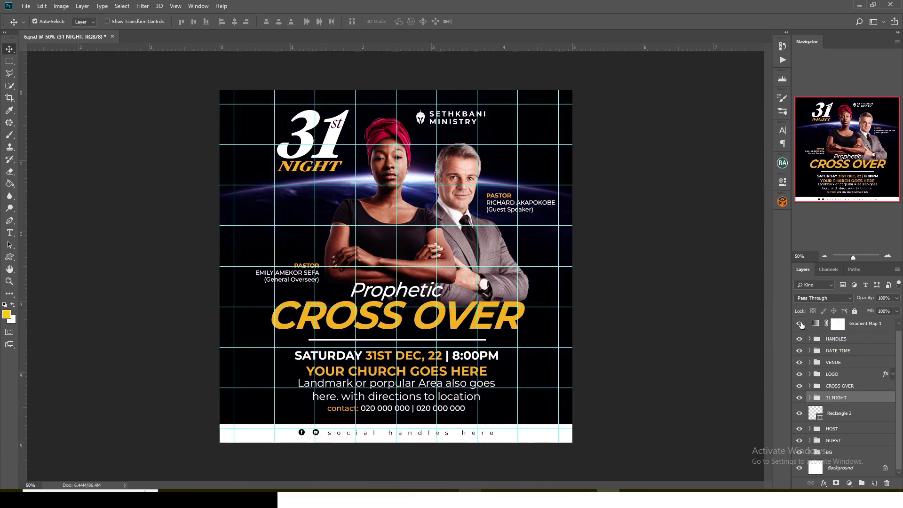
{"action": "key", "text": "ctrl+semicolon"}
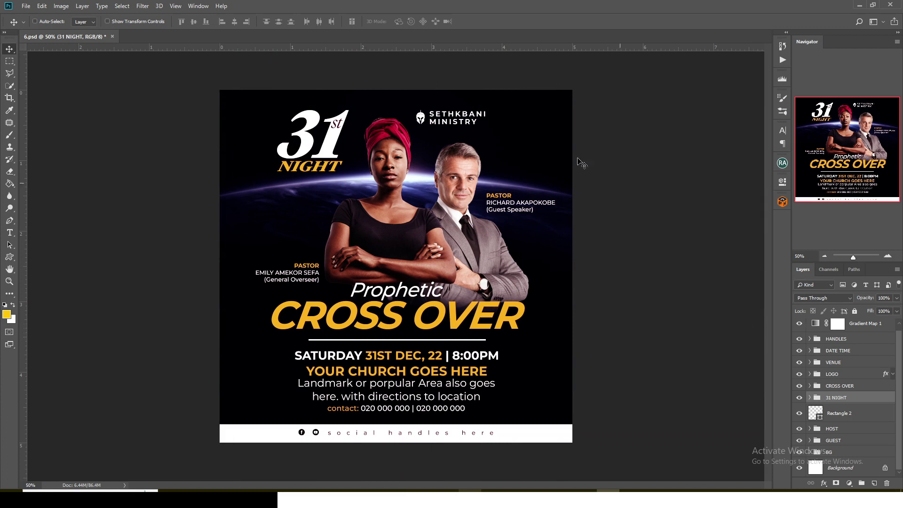
Close 6.psd without saving its changes.
{"action": "left_click", "coordinate": [112, 37]}
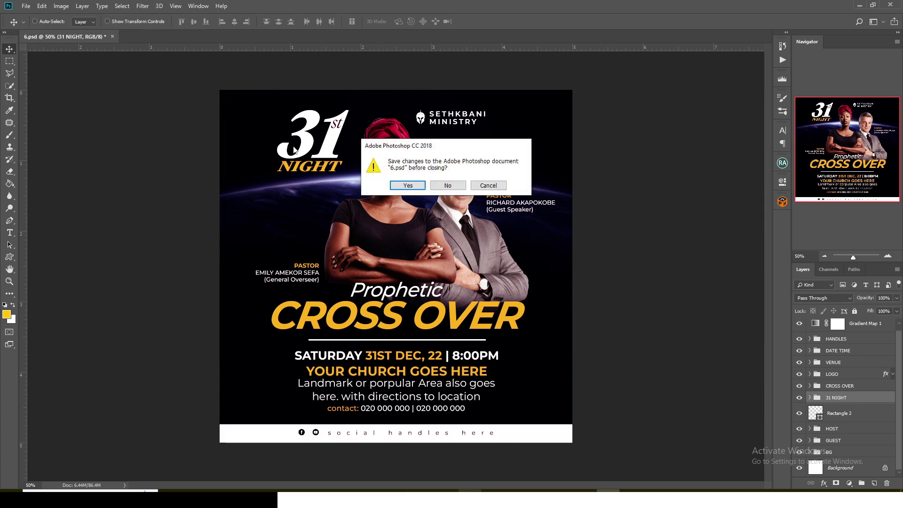
{"action": "left_click", "coordinate": [449, 187]}
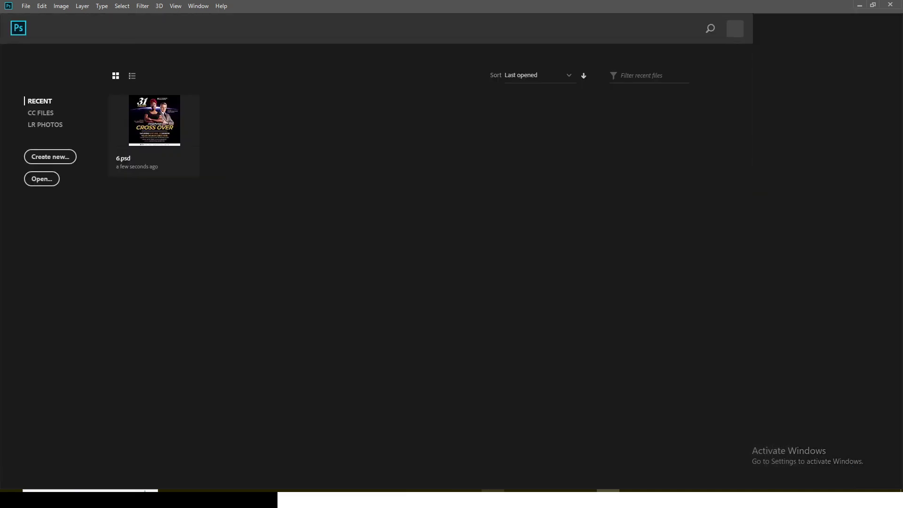
Switch to File Explorer and open 7.psd in Photoshop, leaving its missing High Spirited font unresolved.
{"action": "left_click", "coordinate": [471, 499]}
{"action": "left_click", "coordinate": [9, 75]}
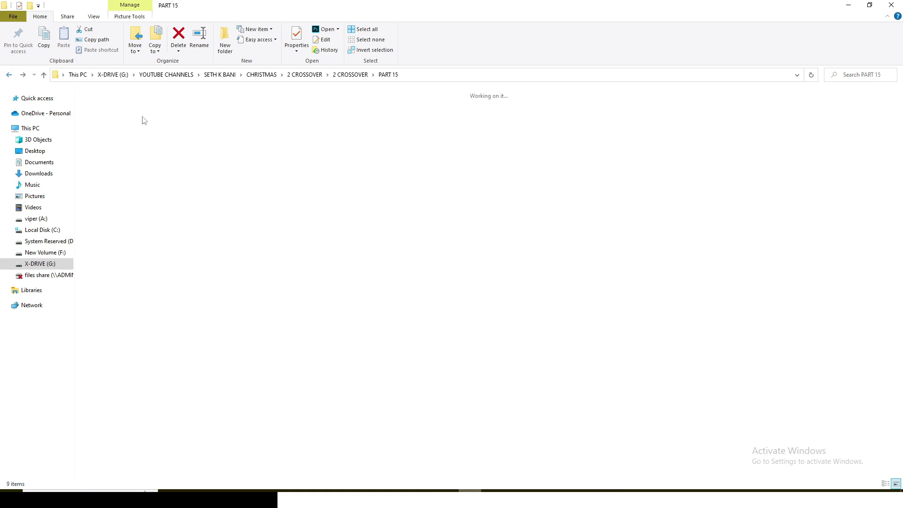
{"action": "double_click", "coordinate": [159, 113]}
{"action": "left_click", "coordinate": [161, 128]}
{"action": "double_click", "coordinate": [161, 128]}
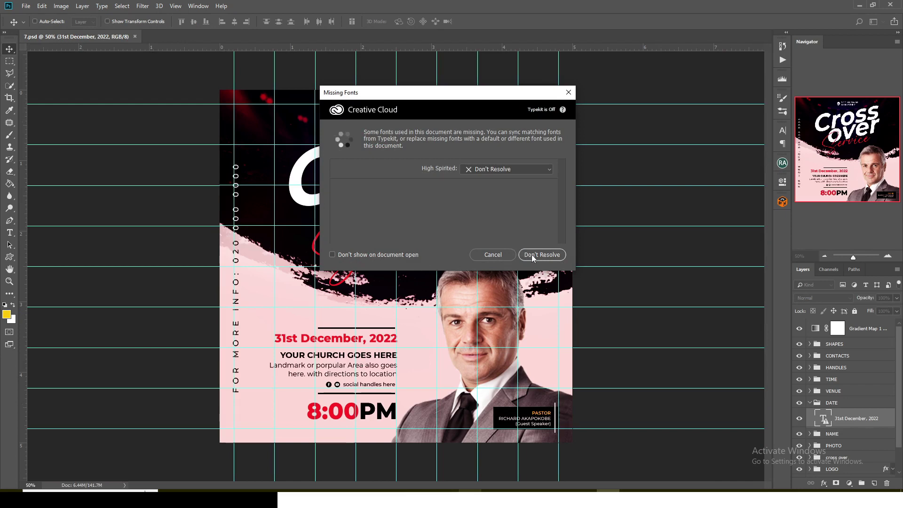
{"action": "left_click", "coordinate": [532, 255]}
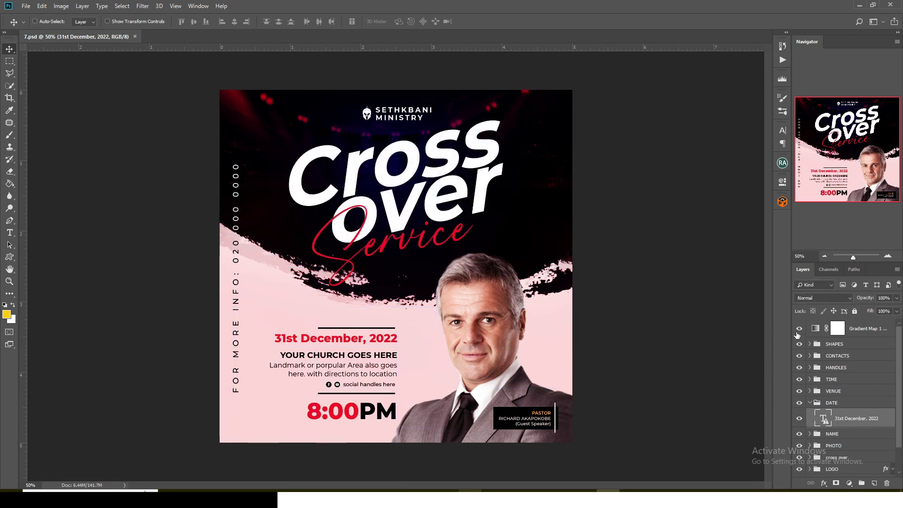
Preview the flyer with the Gradient Map 1 adjustment and the SHAPES group hidden, and show both again.
{"action": "left_click", "coordinate": [799, 344]}
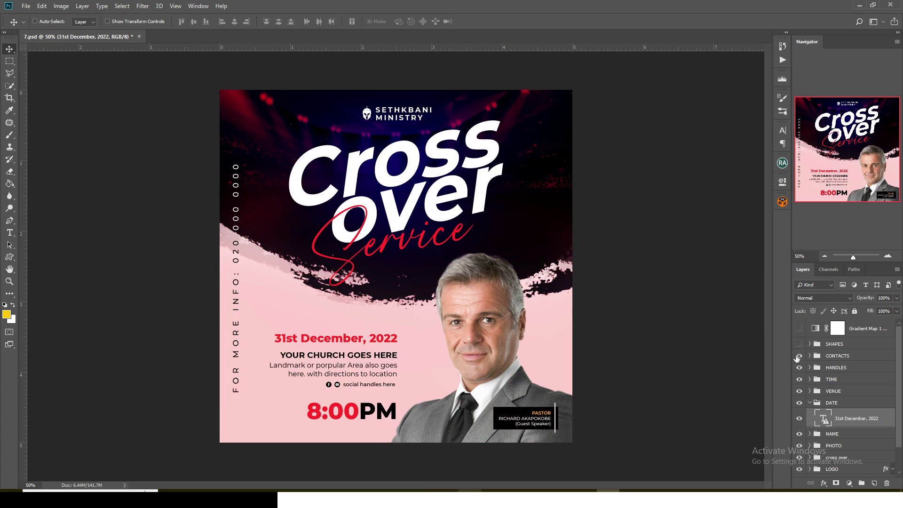
{"action": "left_click", "coordinate": [799, 344]}
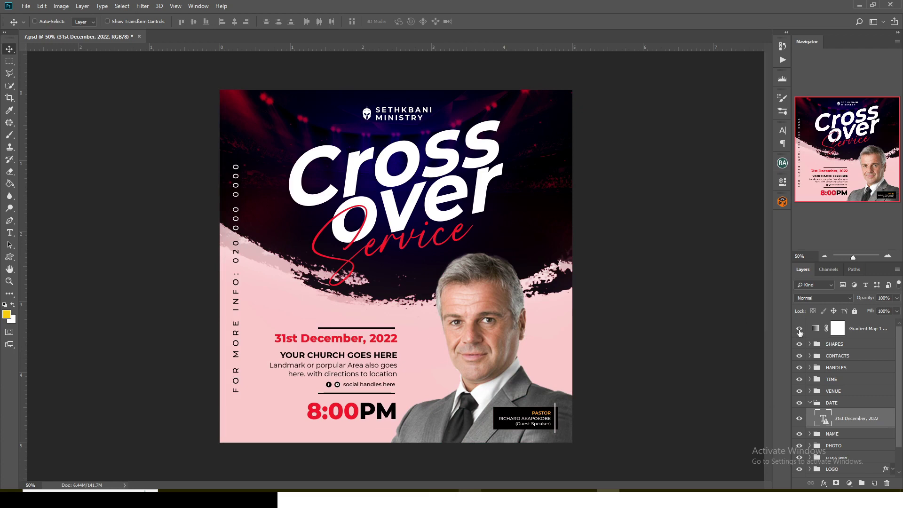
{"action": "scroll", "coordinate": [805, 423], "scroll_direction": "down", "scroll_amount": 2}
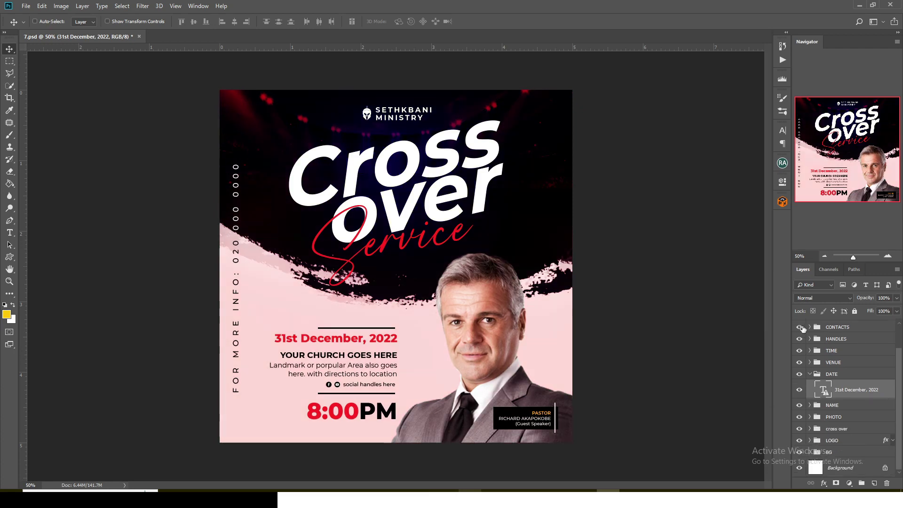
Toggle the CONTACTS, HANDLES, TIME and VENUE groups off and on to check what each contains.
{"action": "left_click", "coordinate": [800, 327]}
{"action": "left_click", "coordinate": [800, 339]}
{"action": "left_click", "coordinate": [800, 339]}
{"action": "left_click", "coordinate": [799, 351]}
{"action": "left_click", "coordinate": [799, 351]}
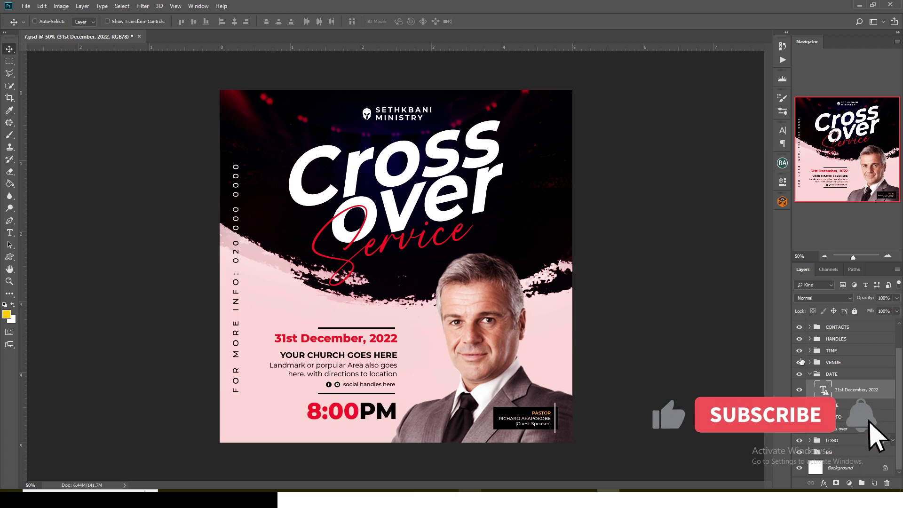
{"action": "left_click", "coordinate": [800, 362]}
{"action": "left_click", "coordinate": [800, 363]}
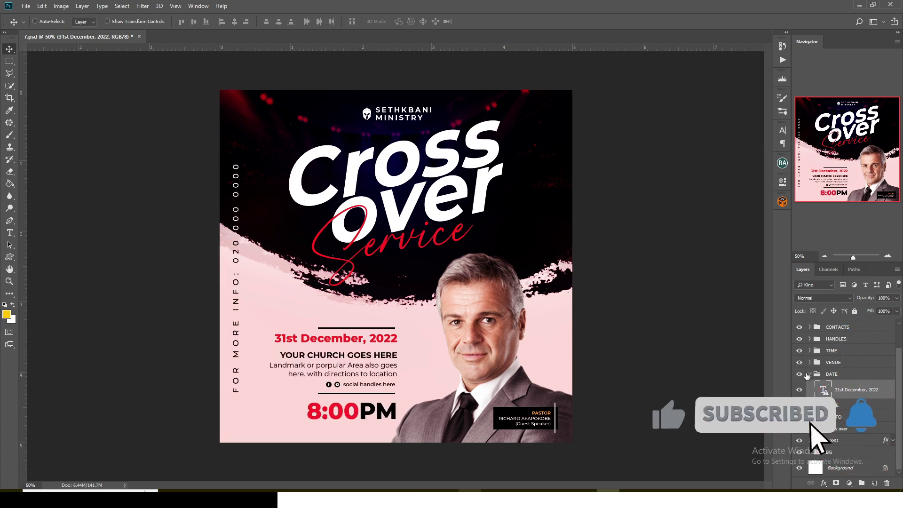
Collapse the DATE group and toggle its visibility off and on.
{"action": "left_click", "coordinate": [808, 375]}
{"action": "left_click", "coordinate": [809, 375]}
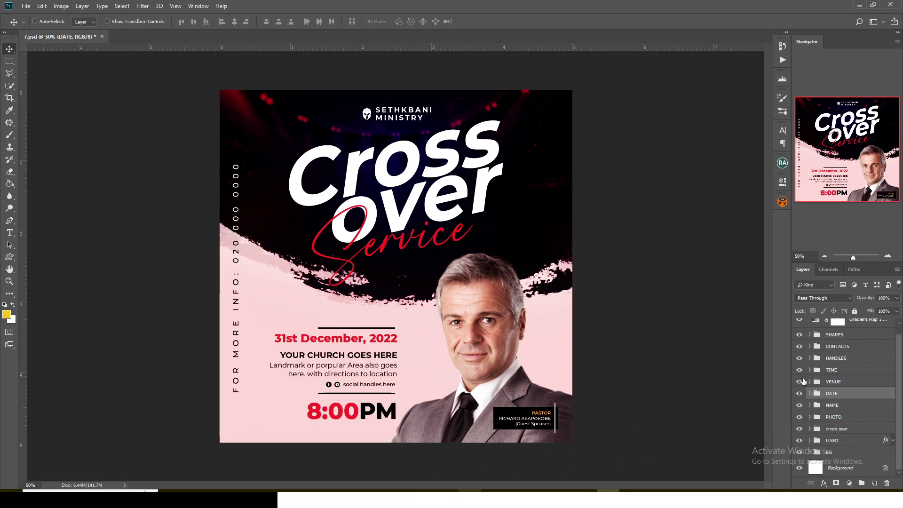
{"action": "left_click", "coordinate": [799, 392]}
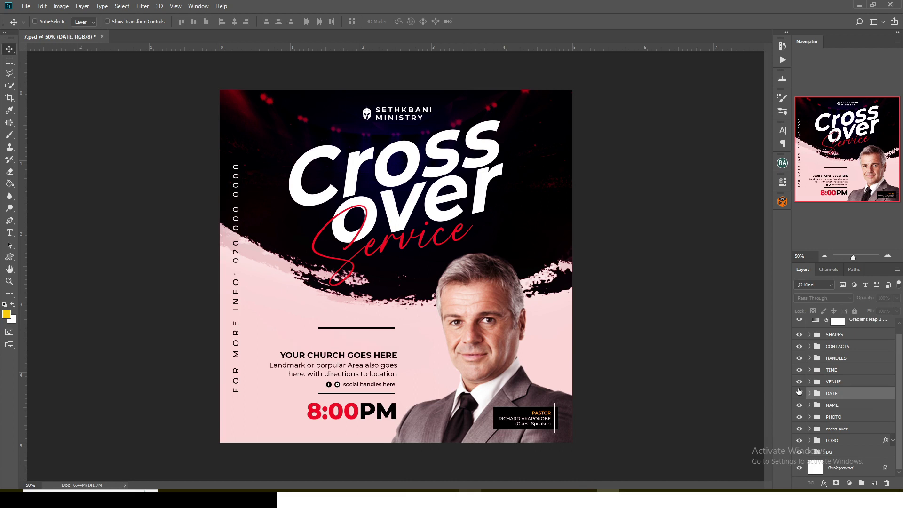
{"action": "left_click", "coordinate": [800, 393]}
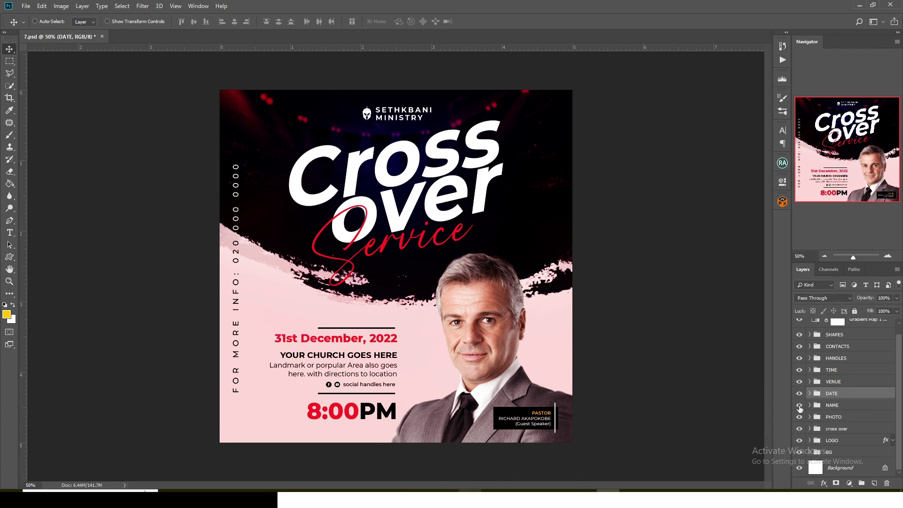
Toggle the NAME, PHOTO and cross over groups off and on, and hide the LOGO group.
{"action": "left_click", "coordinate": [799, 406]}
{"action": "left_click", "coordinate": [799, 406]}
{"action": "left_click", "coordinate": [798, 418]}
{"action": "left_click", "coordinate": [799, 417]}
{"action": "left_click", "coordinate": [799, 428]}
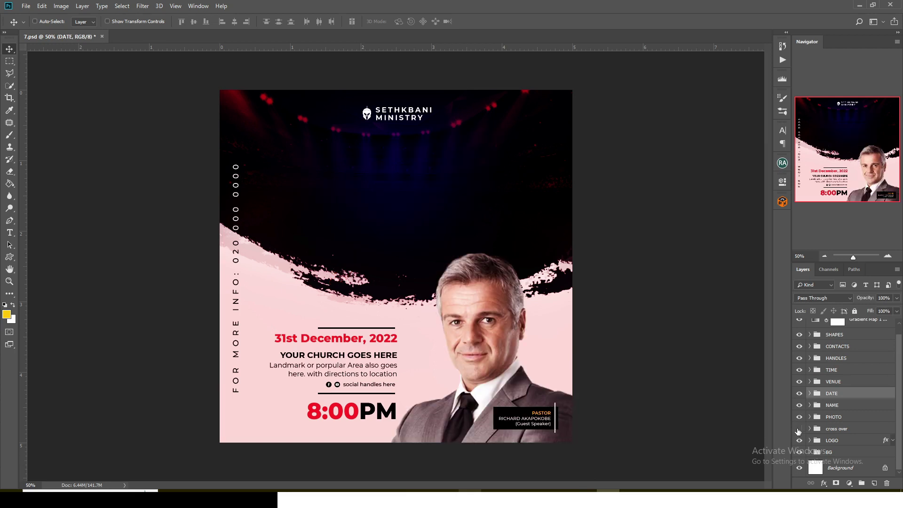
{"action": "left_click", "coordinate": [799, 429]}
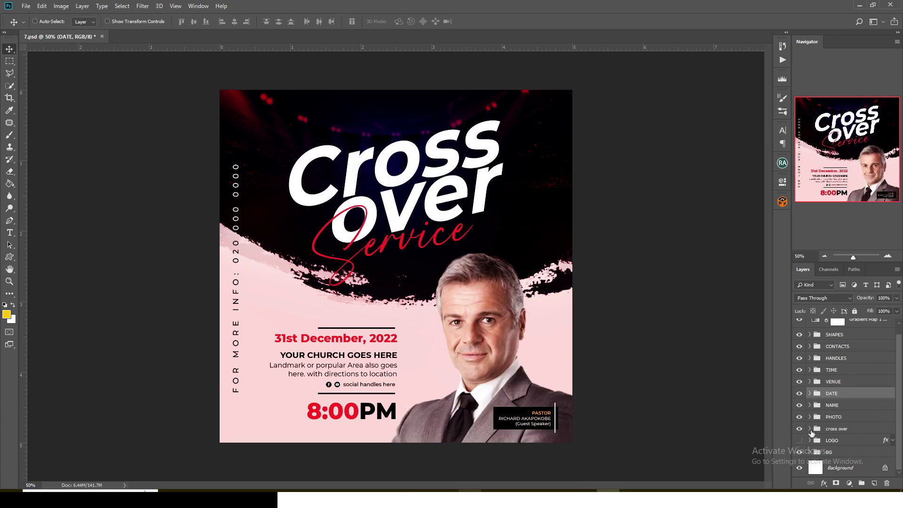
Expand the cross over group and collapse it again, and expand the BG group to examine its layers.
{"action": "left_click", "coordinate": [810, 429]}
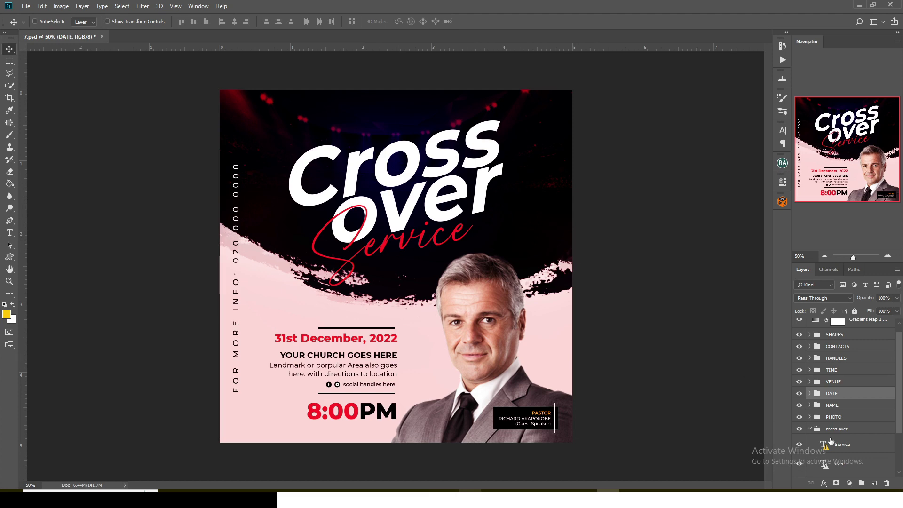
{"action": "left_click", "coordinate": [810, 429]}
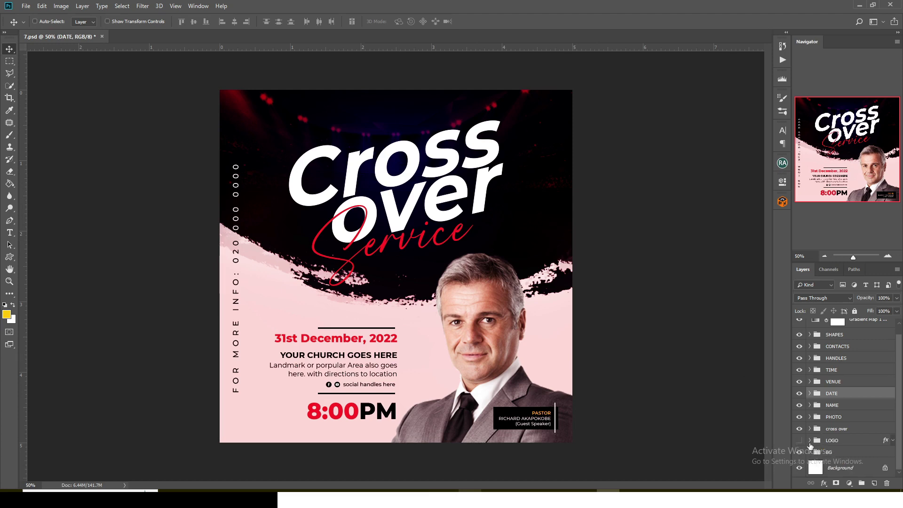
{"action": "left_click", "coordinate": [809, 453]}
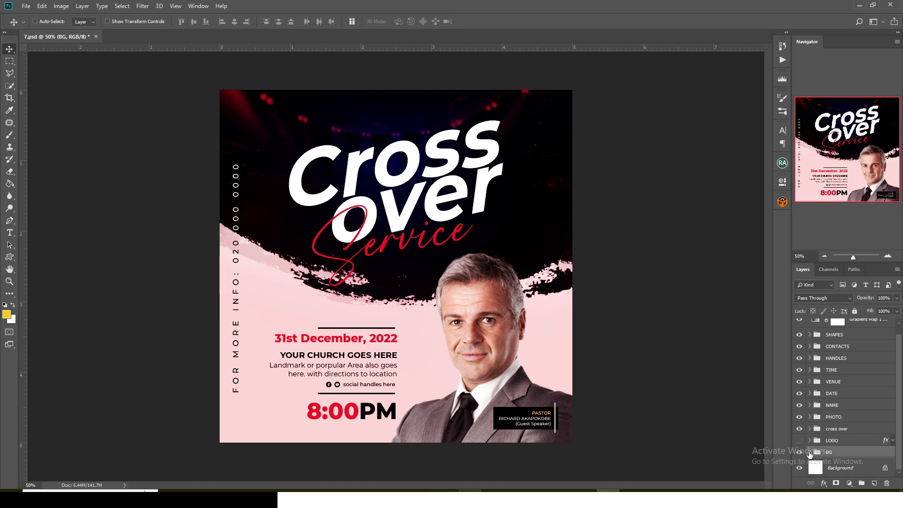
{"action": "left_click", "coordinate": [809, 452]}
{"action": "scroll", "coordinate": [823, 444], "scroll_direction": "down", "scroll_amount": 5}
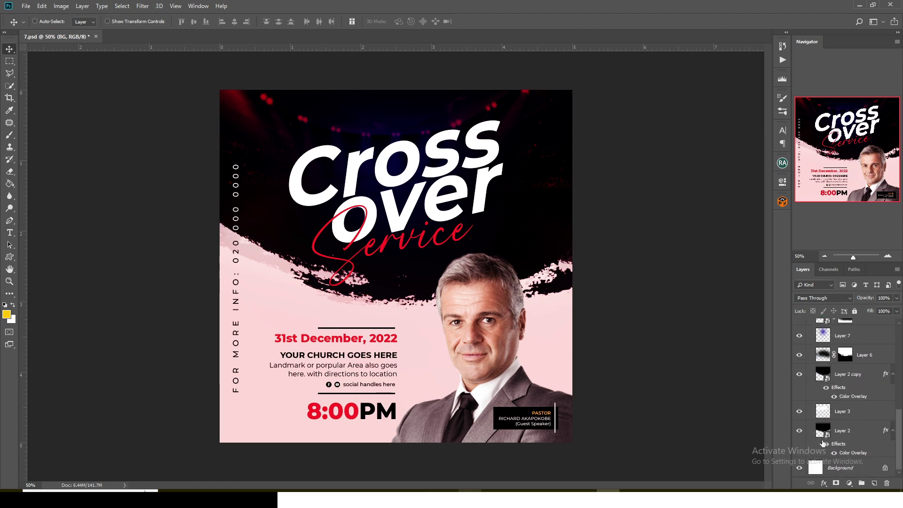
{"action": "left_click", "coordinate": [821, 465]}
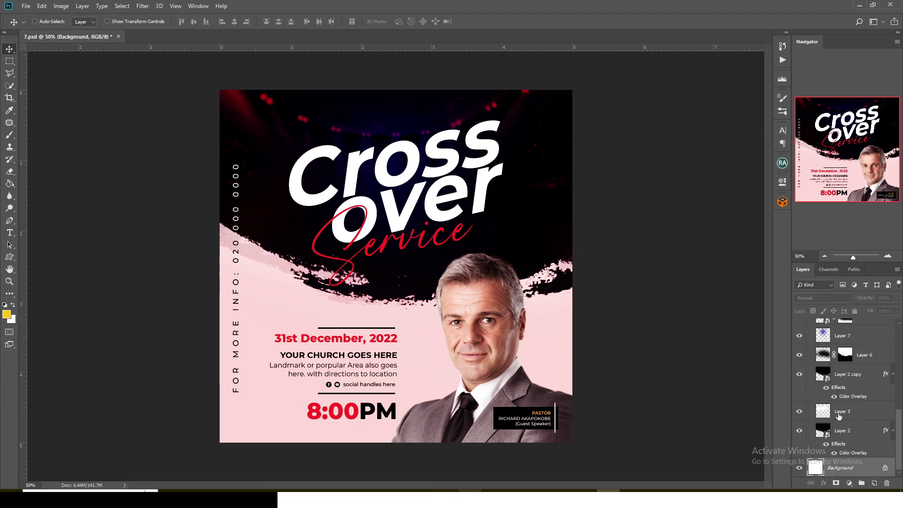
{"action": "scroll", "coordinate": [834, 420], "scroll_direction": "up", "scroll_amount": 4}
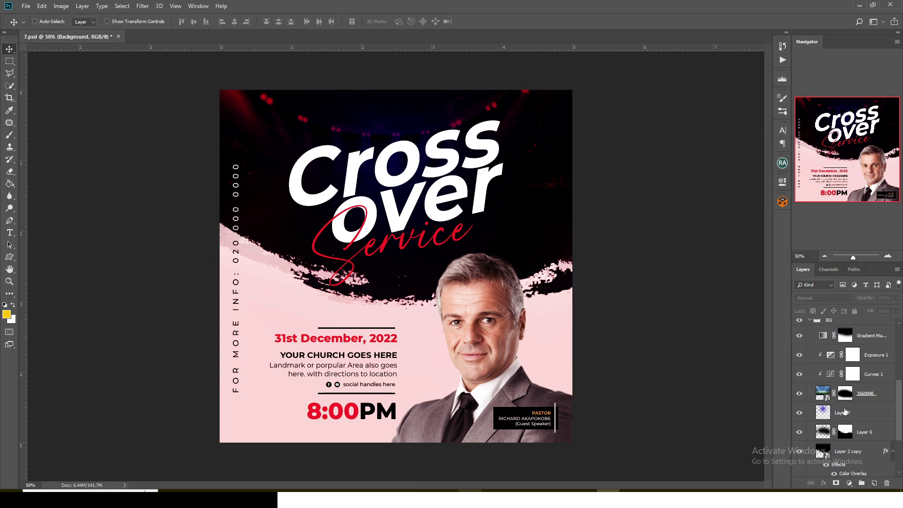
{"action": "scroll", "coordinate": [845, 411], "scroll_direction": "up", "scroll_amount": 2}
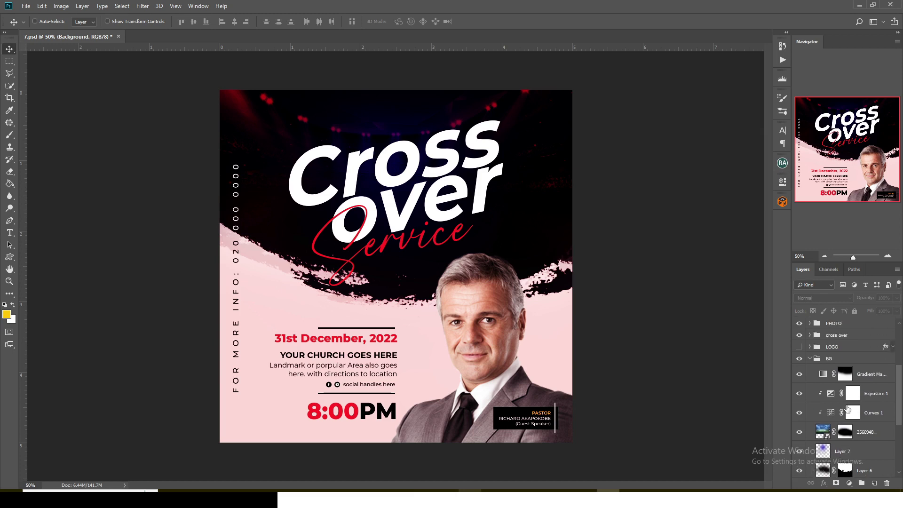
Delete the masked Gradient Map adjustment layer above Exposure 1 in the BG group and collapse the group.
{"action": "left_click", "coordinate": [799, 375]}
{"action": "left_click", "coordinate": [826, 382]}
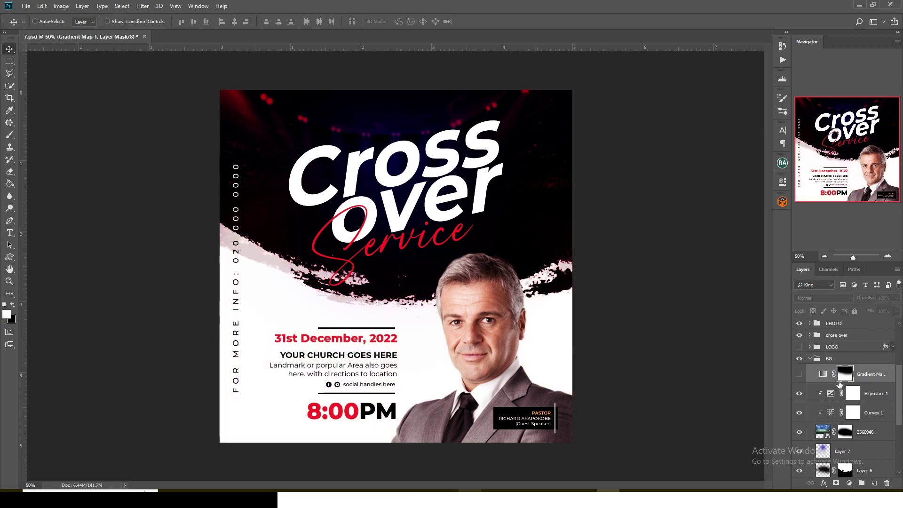
{"action": "key", "text": "Delete"}
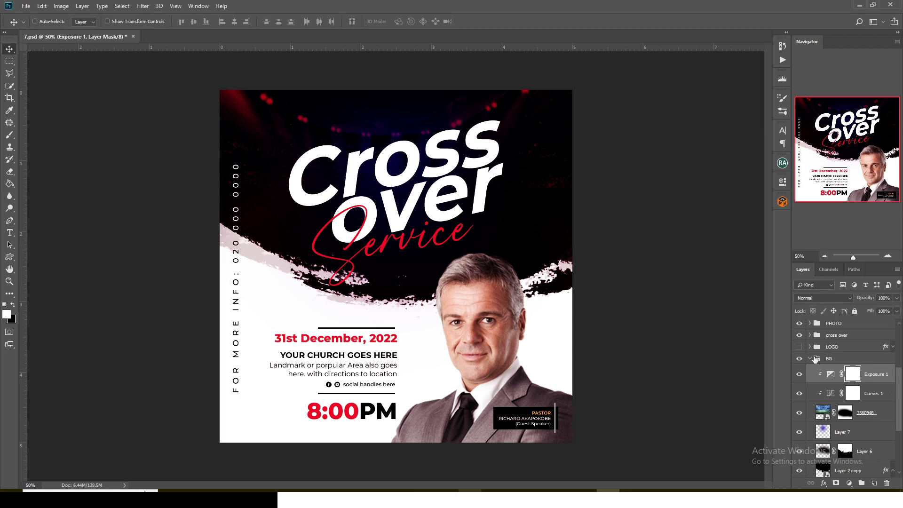
{"action": "left_click", "coordinate": [811, 359]}
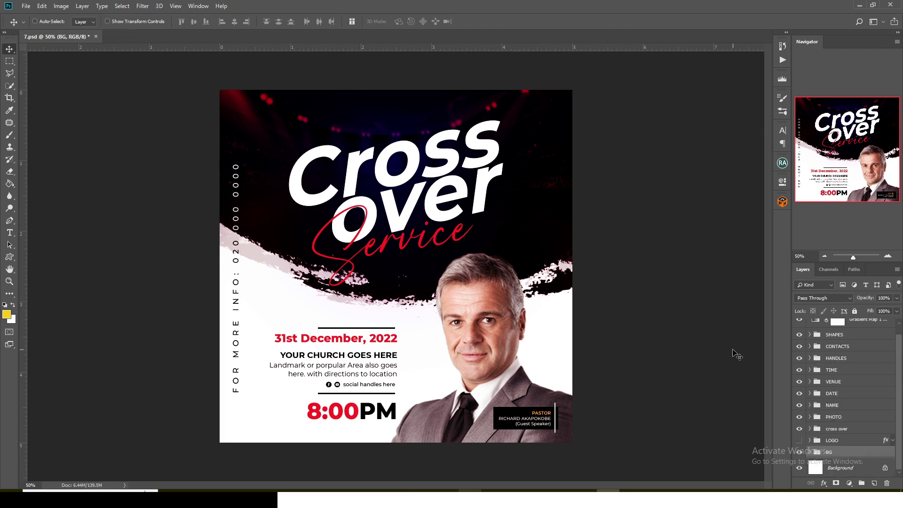
Save the changes to 7.psd and close the document.
{"action": "key", "text": "ctrl+s"}
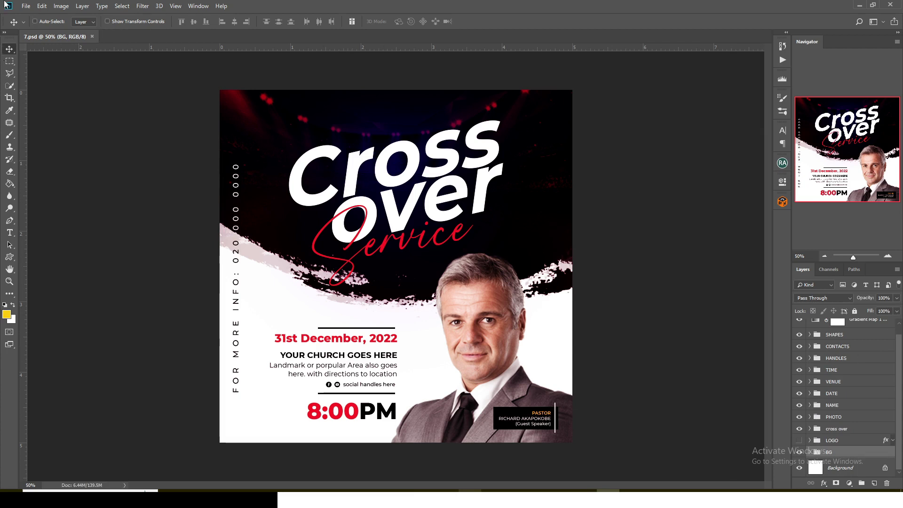
{"action": "left_click_drag", "start_coordinate": [95, 38], "coordinate": [92, 32]}
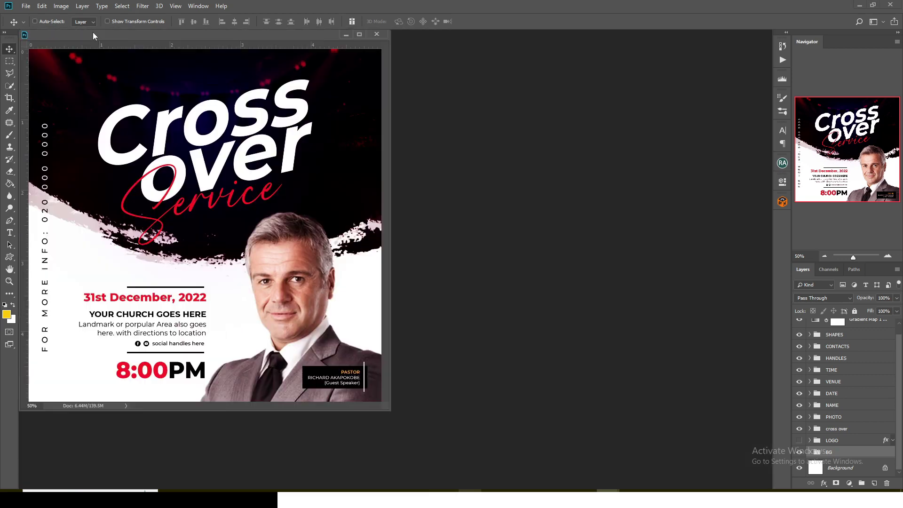
{"action": "left_click", "coordinate": [377, 34]}
Switch to File Explorer and open 8.psd from folder 8 of PART 15, leaving the missing font unresolved.
{"action": "key", "text": "alt+Tab"}
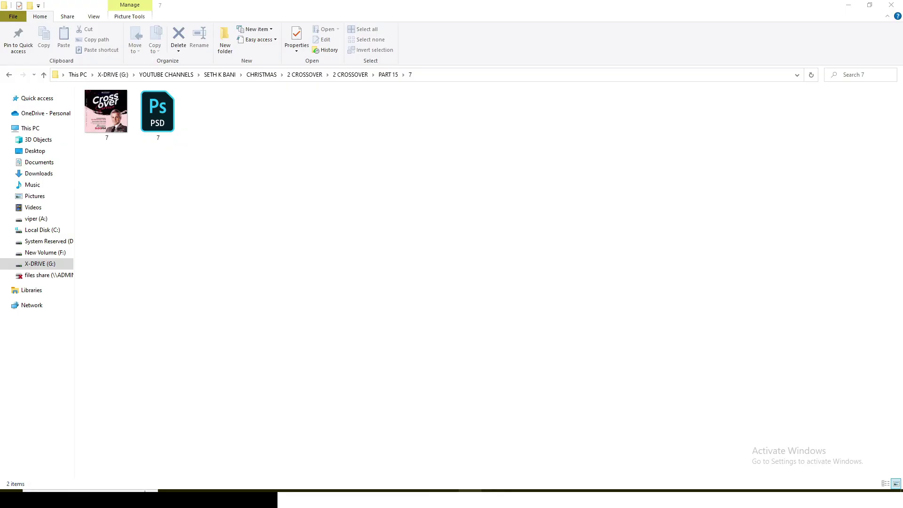
{"action": "key", "text": "BackSpace"}
{"action": "double_click", "coordinate": [207, 115]}
{"action": "double_click", "coordinate": [163, 112]}
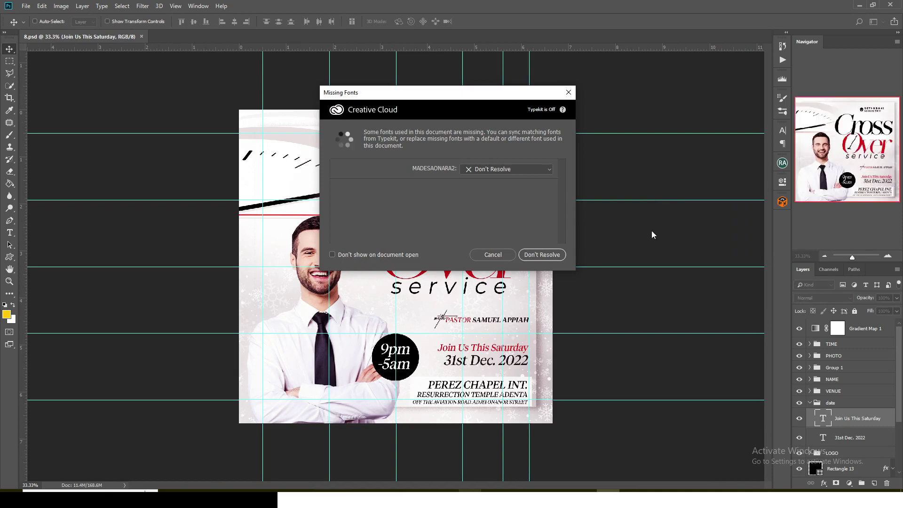
{"action": "left_click", "coordinate": [562, 255]}
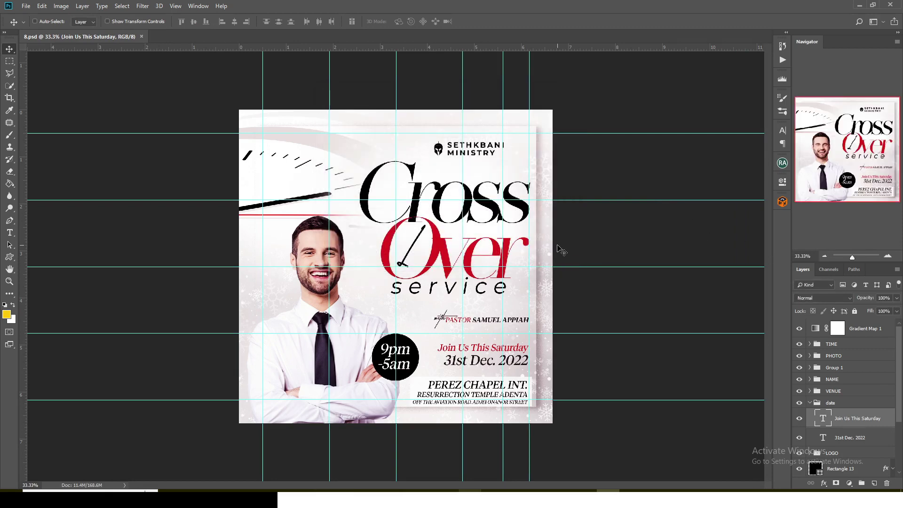
Hide the guides over the flyer, keeping the whole canvas in view at 33.33%.
{"action": "key", "text": "ctrl+0"}
{"action": "key", "text": "ctrl"}
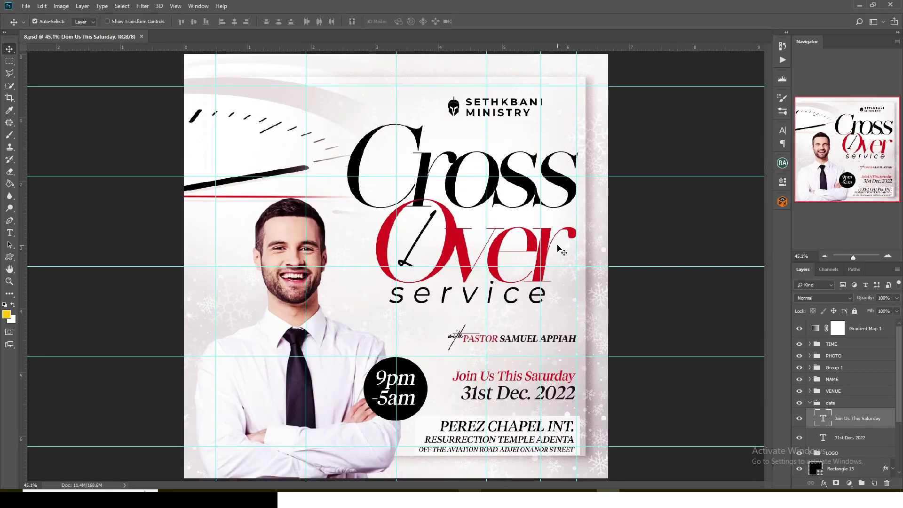
{"action": "key", "text": "ctrl+minus"}
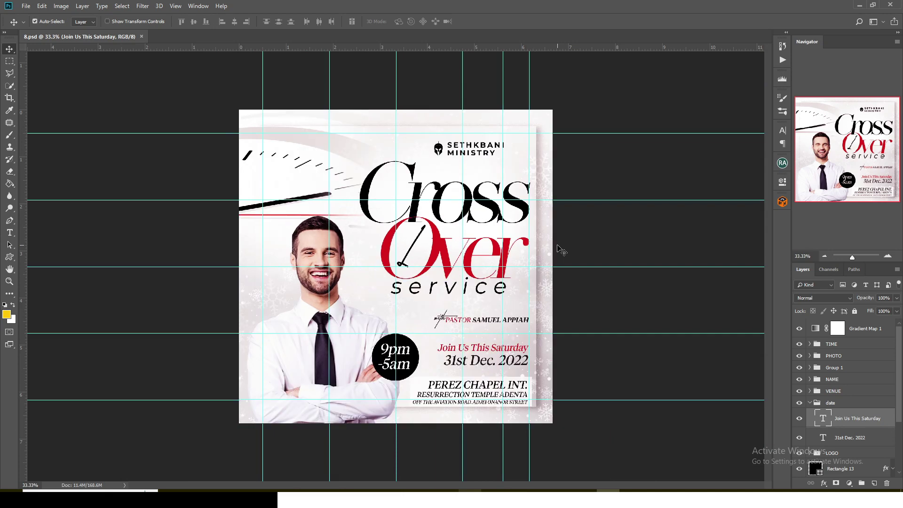
{"action": "key", "text": "ctrl+0"}
{"action": "key", "text": "ctrl+semicolon"}
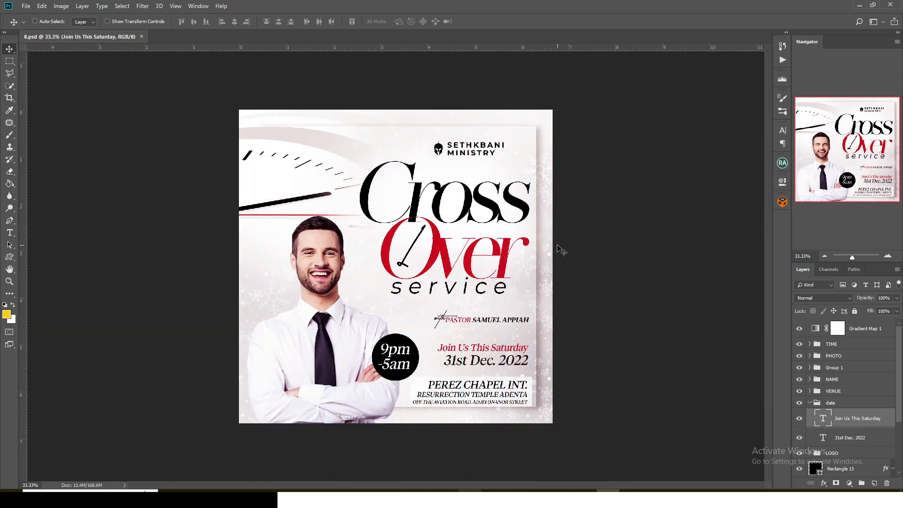
Collapse the date group, and group Rectangle 13 with the image layers down to the Background under the name BG.
{"action": "scroll", "coordinate": [814, 377], "scroll_direction": "down", "scroll_amount": 2}
{"action": "left_click", "coordinate": [814, 377]}
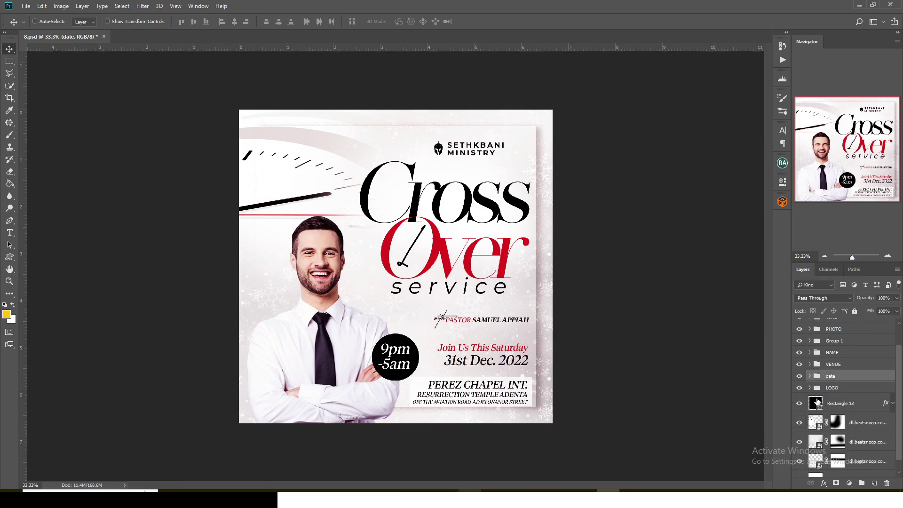
{"action": "left_click", "coordinate": [849, 405]}
{"action": "scroll", "coordinate": [849, 409], "scroll_direction": "down", "scroll_amount": 1}
{"action": "left_click", "coordinate": [872, 454], "text": "shift"}
{"action": "key", "text": "ctrl+g"}
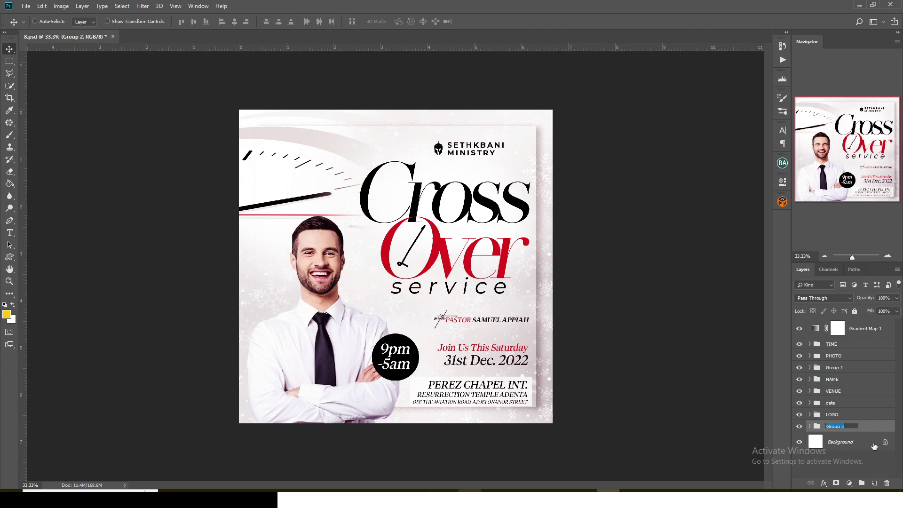
{"action": "type", "text": "bo"}
{"action": "key", "text": "Return"}
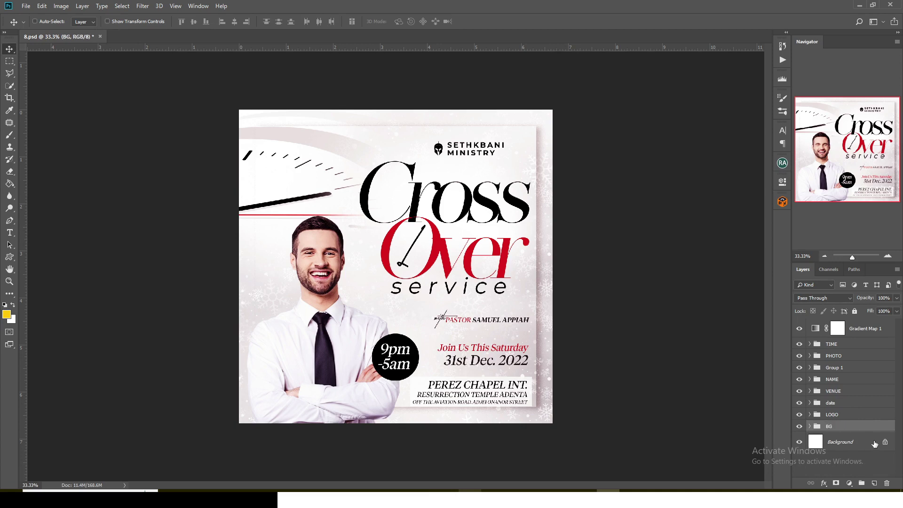
Toggle the Gradient Map 1 adjustment and the TIME, PHOTO and Group 1 groups off and on to check their contents.
{"action": "left_click", "coordinate": [799, 329]}
{"action": "left_click", "coordinate": [800, 329]}
{"action": "left_click", "coordinate": [799, 344]}
{"action": "left_click", "coordinate": [800, 344]}
{"action": "left_click", "coordinate": [799, 355]}
{"action": "left_click", "coordinate": [799, 356]}
{"action": "left_click", "coordinate": [799, 367]}
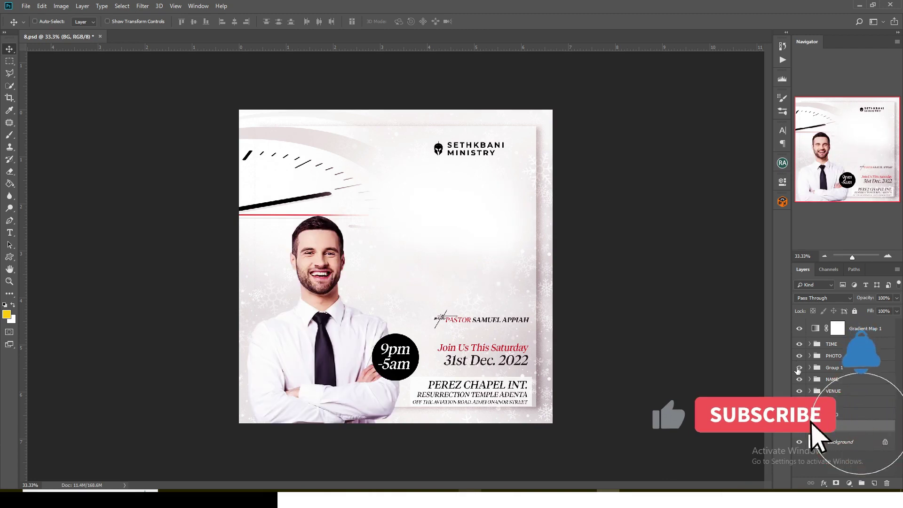
{"action": "left_click", "coordinate": [800, 367]}
Rename Group 1, which holds the Cross Over service title, as THEME.
{"action": "double_click", "coordinate": [835, 367]}
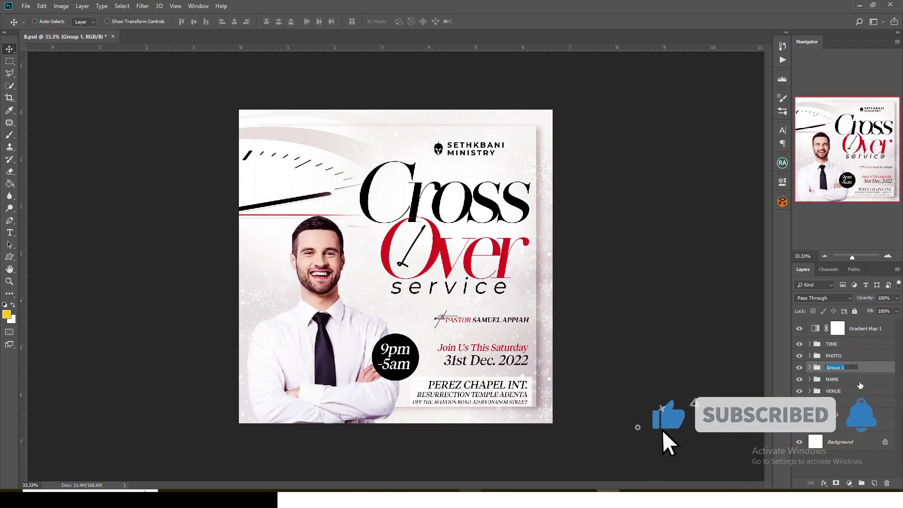
{"action": "type", "text": "THEME"}
{"action": "key", "text": "Return"}
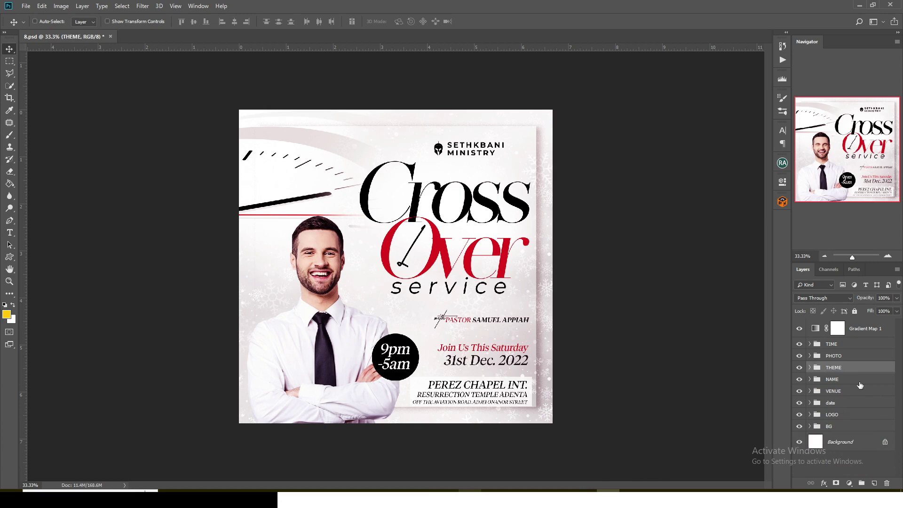
Toggle the THEME, NAME and VENUE groups off and on to check what each contains.
{"action": "left_click", "coordinate": [799, 370]}
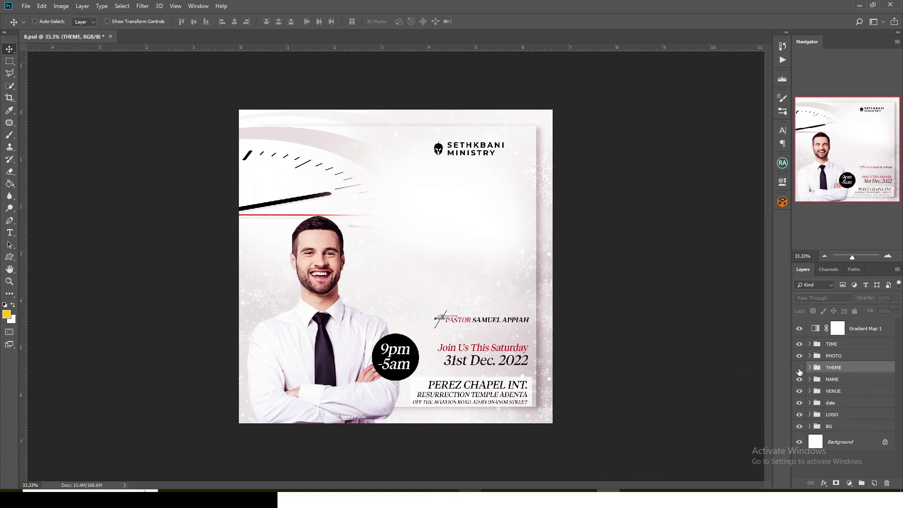
{"action": "left_click", "coordinate": [799, 370]}
{"action": "left_click", "coordinate": [798, 380]}
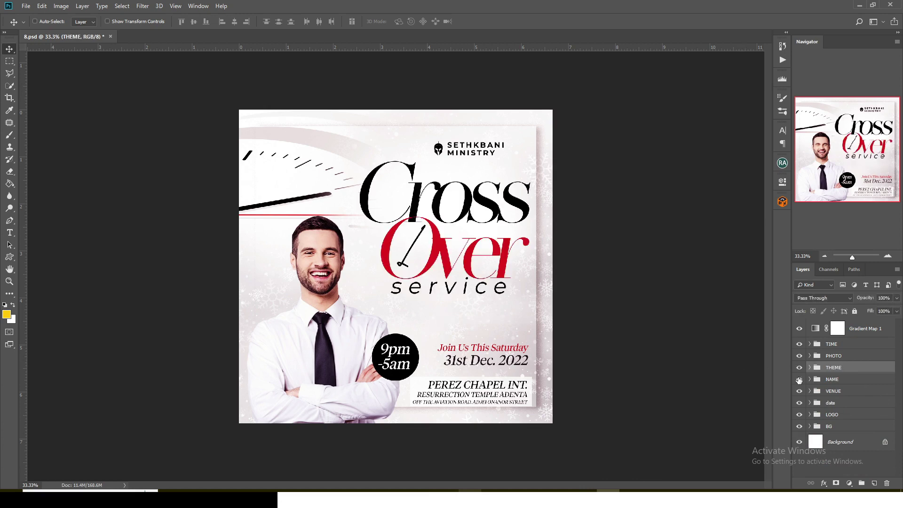
{"action": "left_click", "coordinate": [799, 379]}
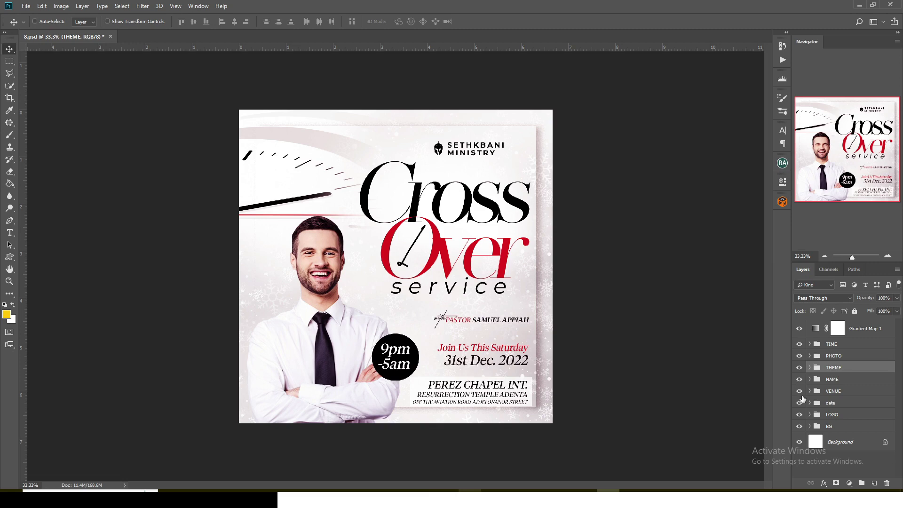
{"action": "left_click", "coordinate": [799, 391]}
{"action": "left_click", "coordinate": [799, 391]}
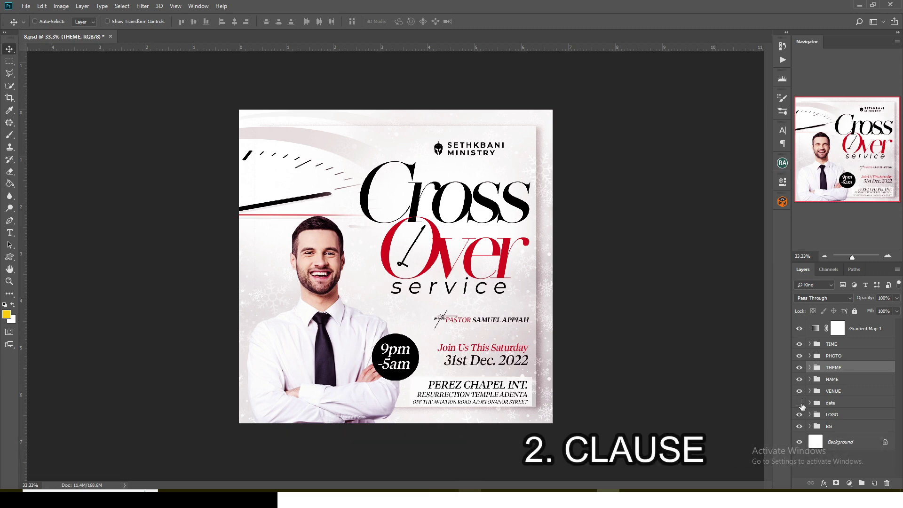
Toggle the date, LOGO and BG groups off and on to check what each contains.
{"action": "left_click", "coordinate": [800, 403]}
{"action": "left_click", "coordinate": [800, 404]}
{"action": "left_click", "coordinate": [800, 414]}
{"action": "left_click", "coordinate": [800, 414]}
{"action": "left_click", "coordinate": [799, 427]}
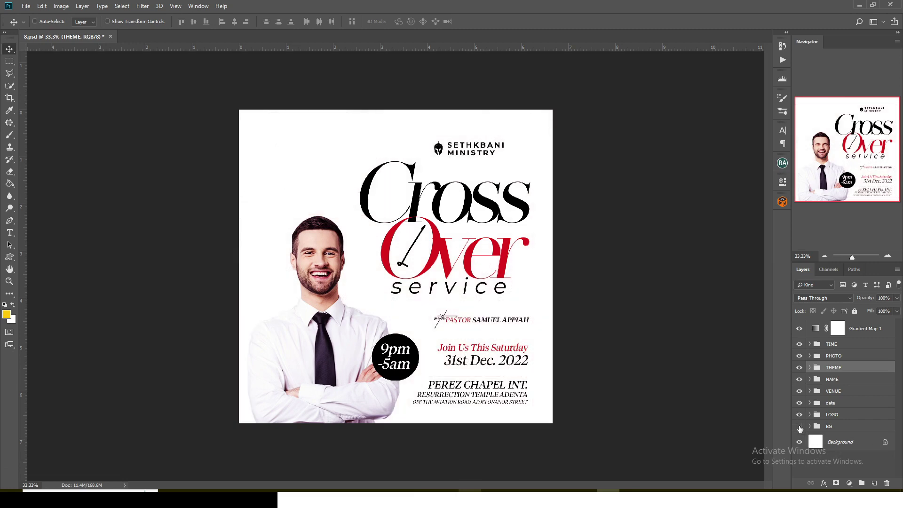
{"action": "left_click", "coordinate": [799, 427]}
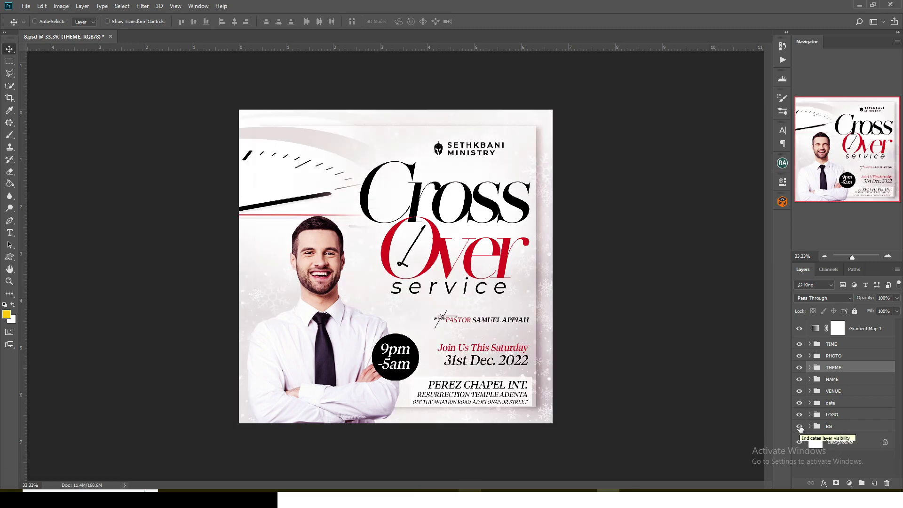
Save the changes to 8.psd over the existing file and close the document.
{"action": "left_click", "coordinate": [850, 331]}
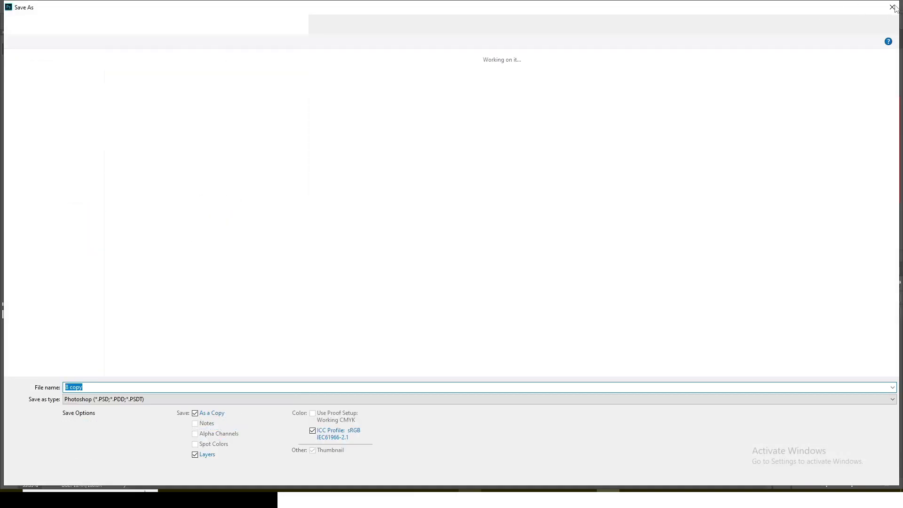
{"action": "left_click", "coordinate": [881, 8]}
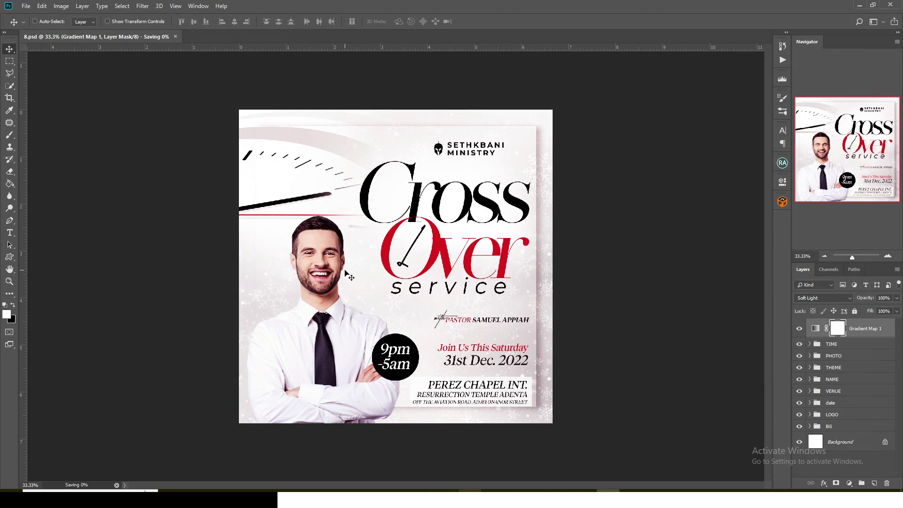
{"action": "left_click", "coordinate": [816, 329]}
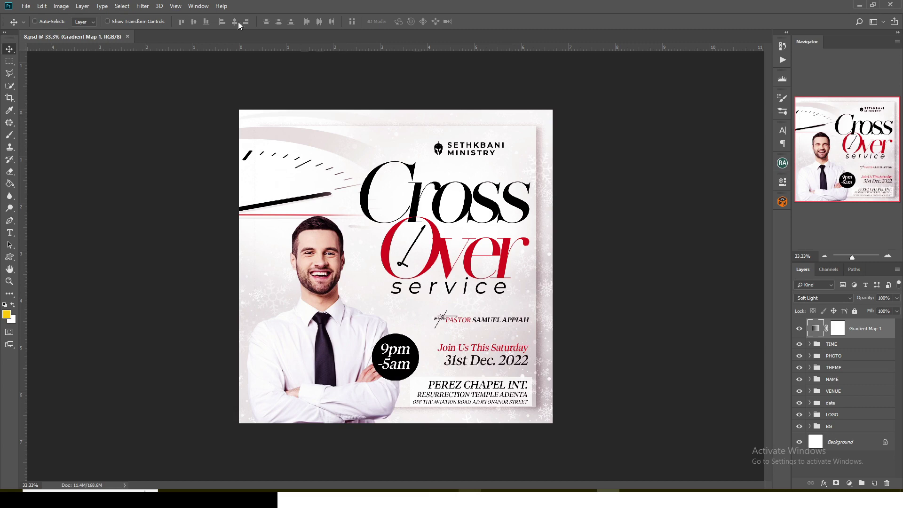
{"action": "left_click", "coordinate": [127, 38]}
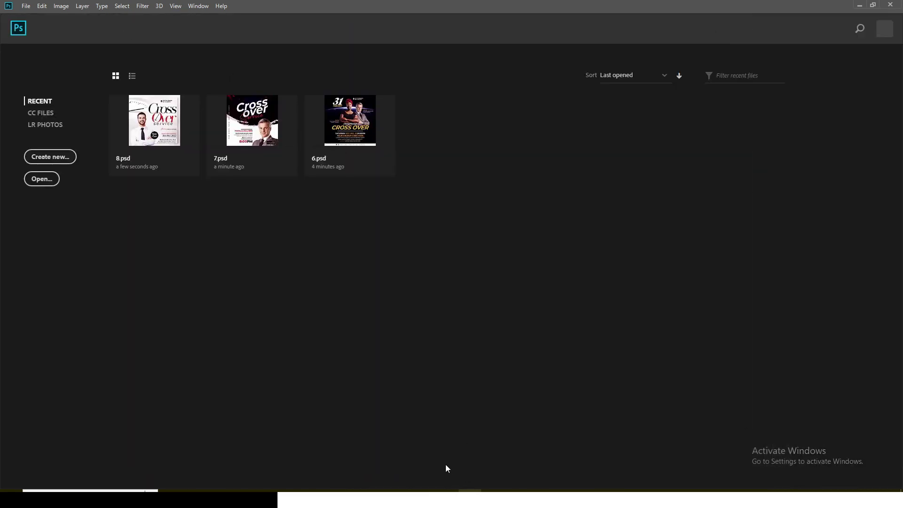
Switch to File Explorer, open 9.psd from folder 9 inside PART 15 in Photoshop, and update its text layers.
{"action": "left_click", "coordinate": [470, 497]}
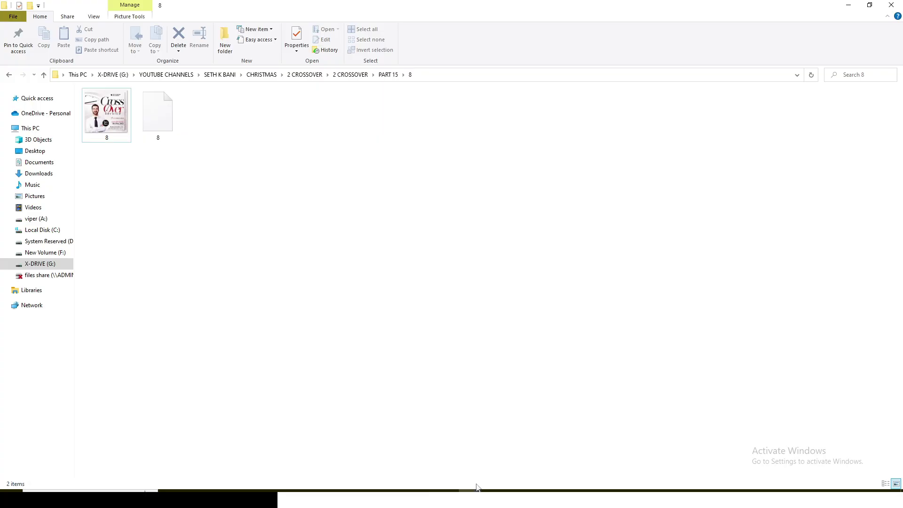
{"action": "key", "text": "BackSpace"}
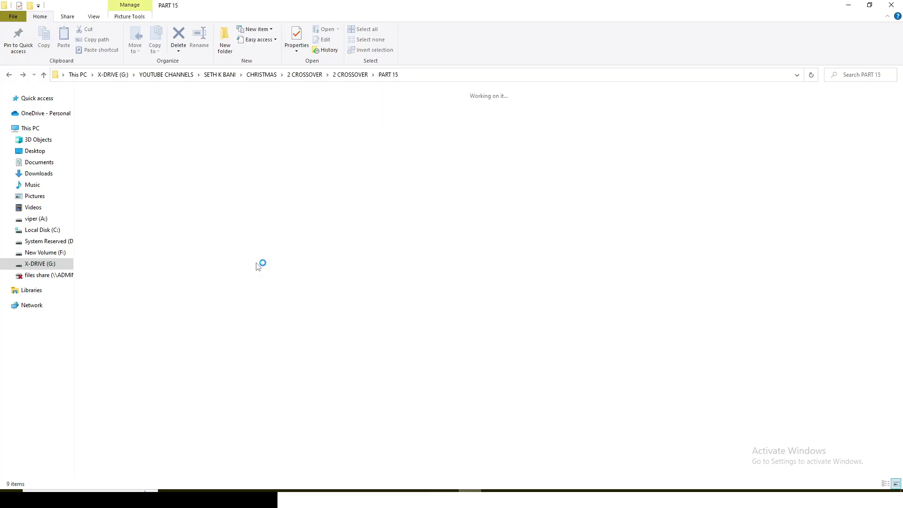
{"action": "left_click", "coordinate": [275, 130]}
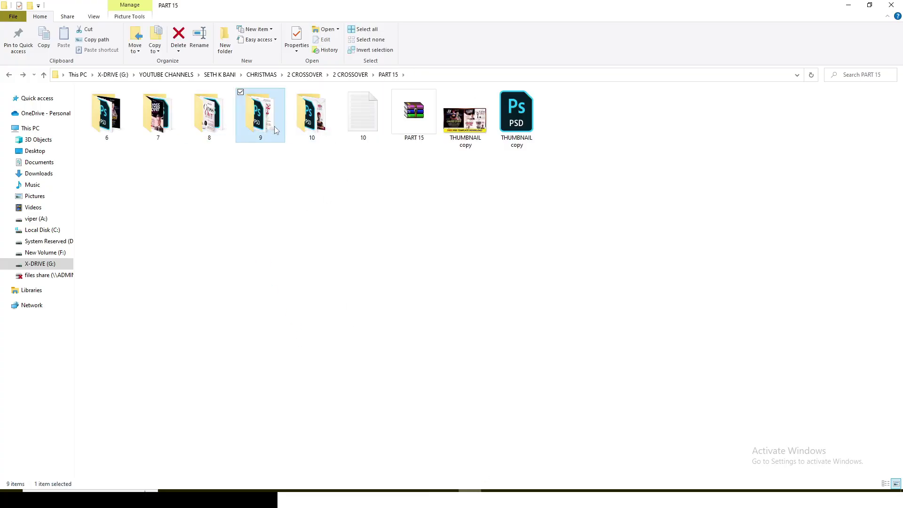
{"action": "double_click", "coordinate": [275, 129]}
{"action": "left_click", "coordinate": [176, 129]}
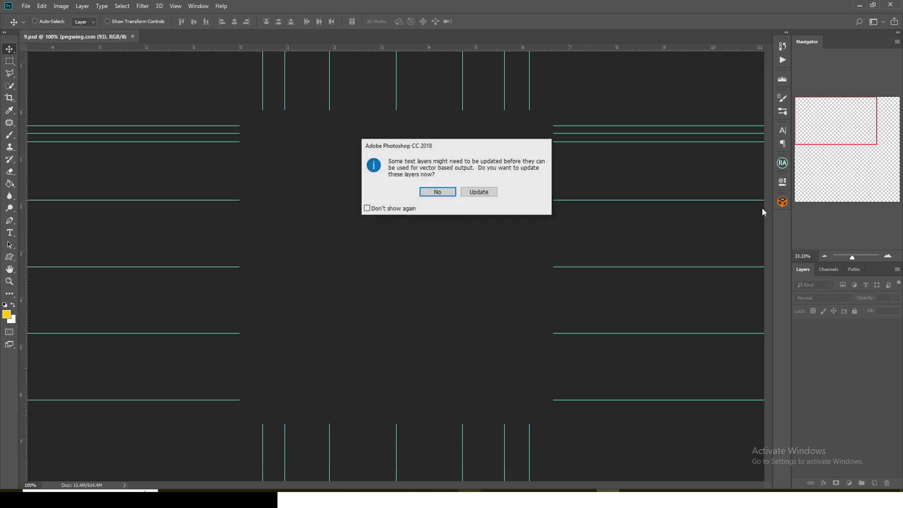
{"action": "left_click", "coordinate": [479, 193]}
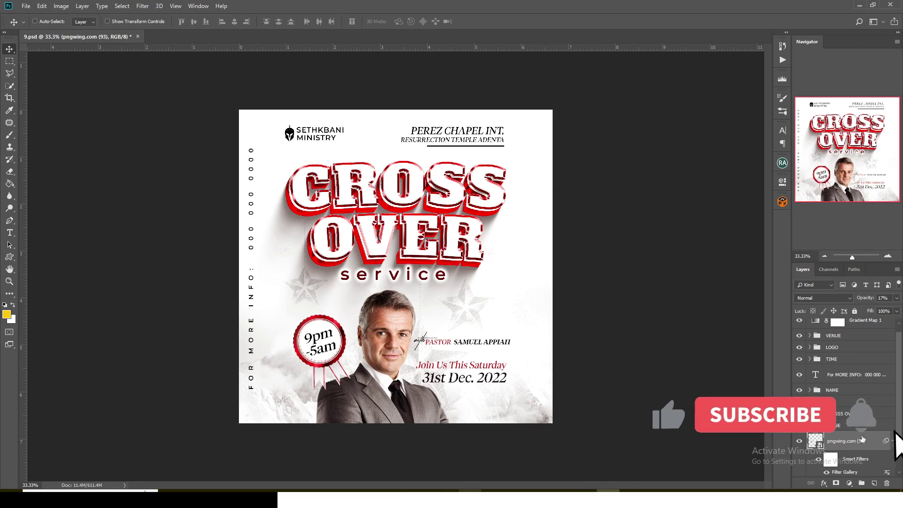
Collapse the smart filters under the pngwing.com (93) layer and check the effect of the Gradient Map 1 adjustment.
{"action": "scroll", "coordinate": [897, 442], "scroll_direction": "down", "scroll_amount": 2}
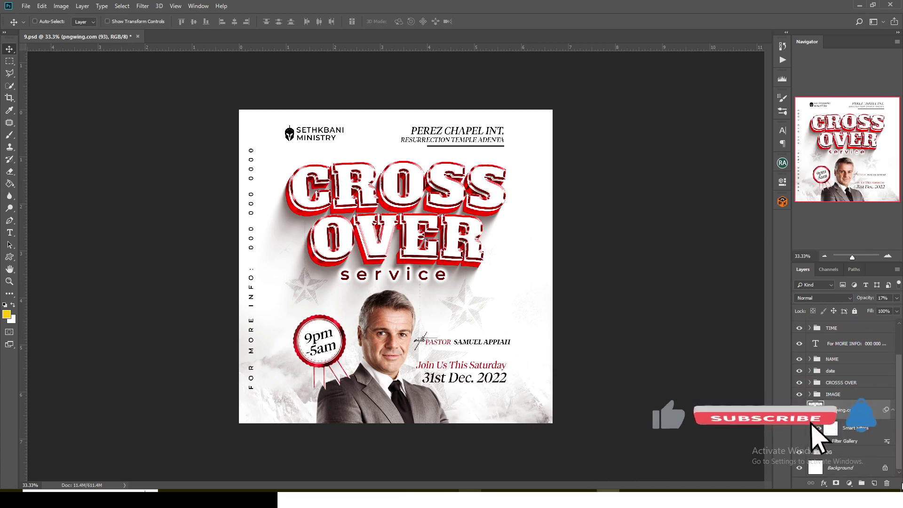
{"action": "left_click", "coordinate": [894, 411]}
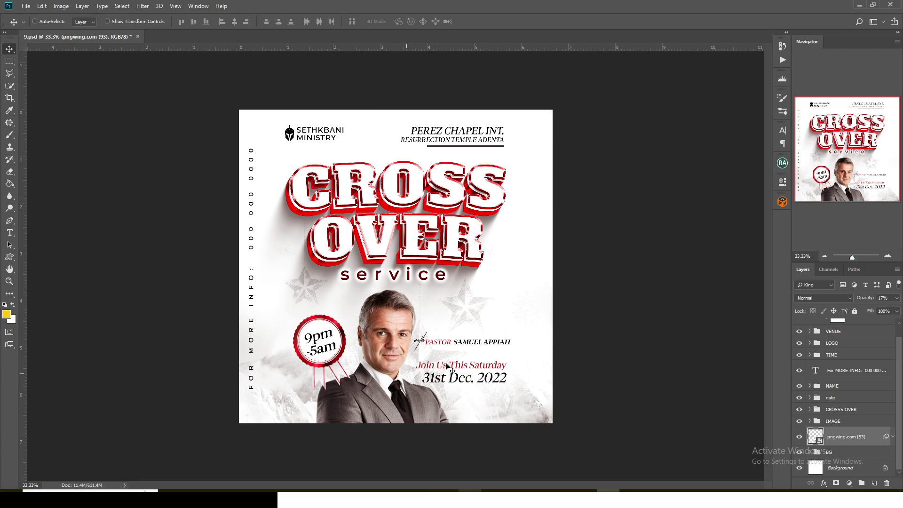
{"action": "scroll", "coordinate": [827, 400], "scroll_direction": "up", "scroll_amount": 1}
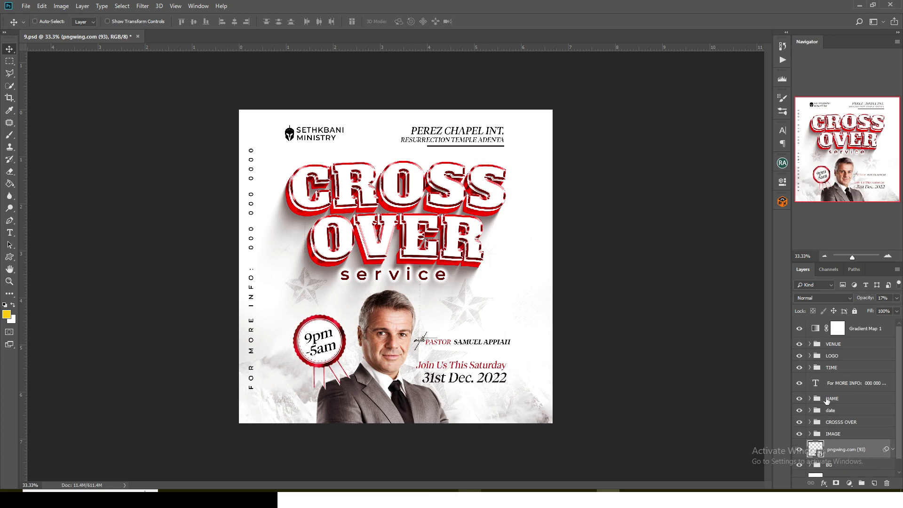
{"action": "left_click", "coordinate": [798, 331]}
Close 9.psd without saving and open 10.psd, leaving the missing QUARTZO Bold font unresolved.
{"action": "left_click", "coordinate": [138, 37]}
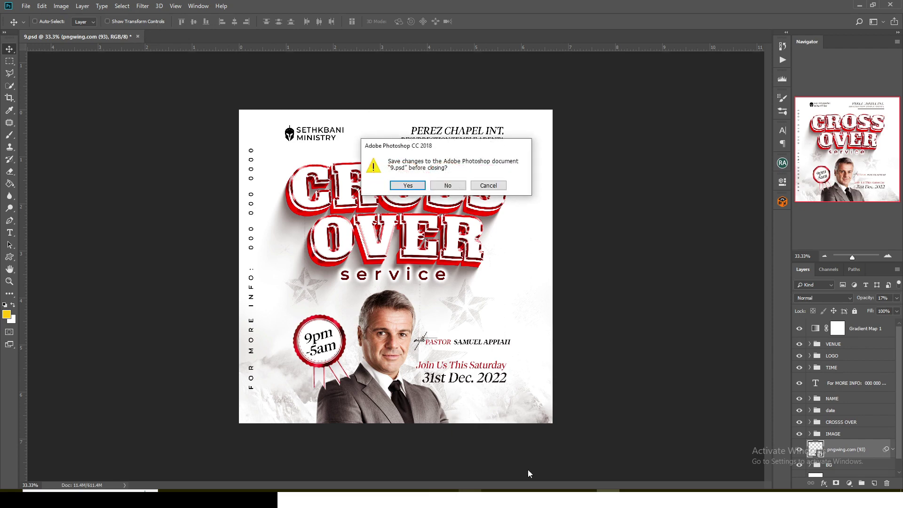
{"action": "left_click", "coordinate": [448, 186]}
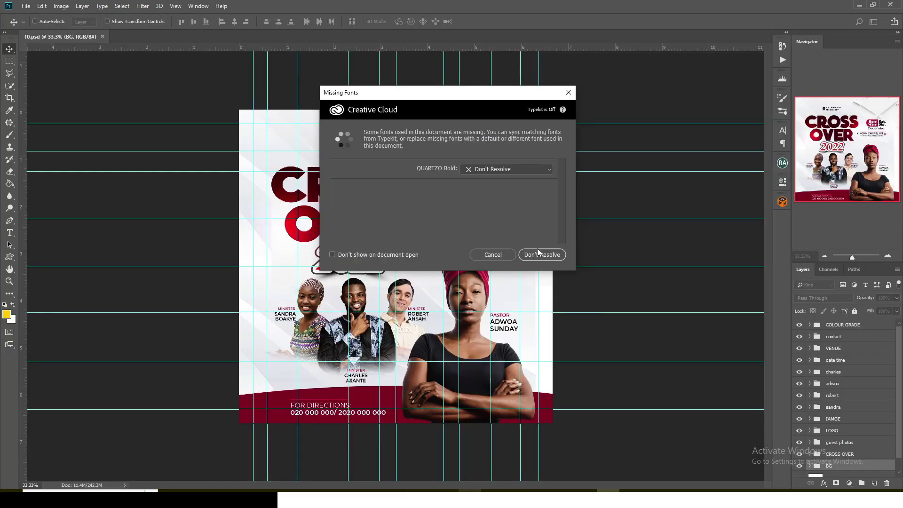
{"action": "left_click", "coordinate": [538, 254]}
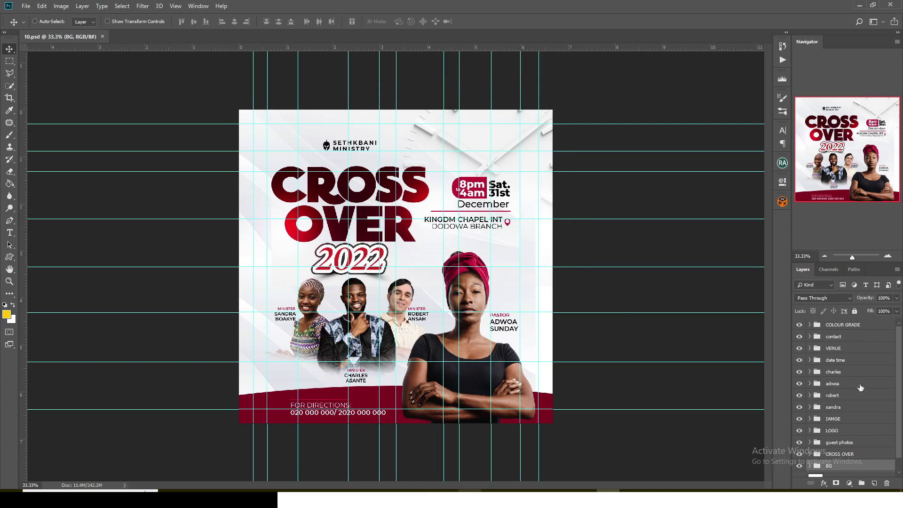
Toggle the CROSS OVER, guest photos and LOGO groups off and on to check what each contains.
{"action": "scroll", "coordinate": [840, 423], "scroll_direction": "down", "scroll_amount": 1}
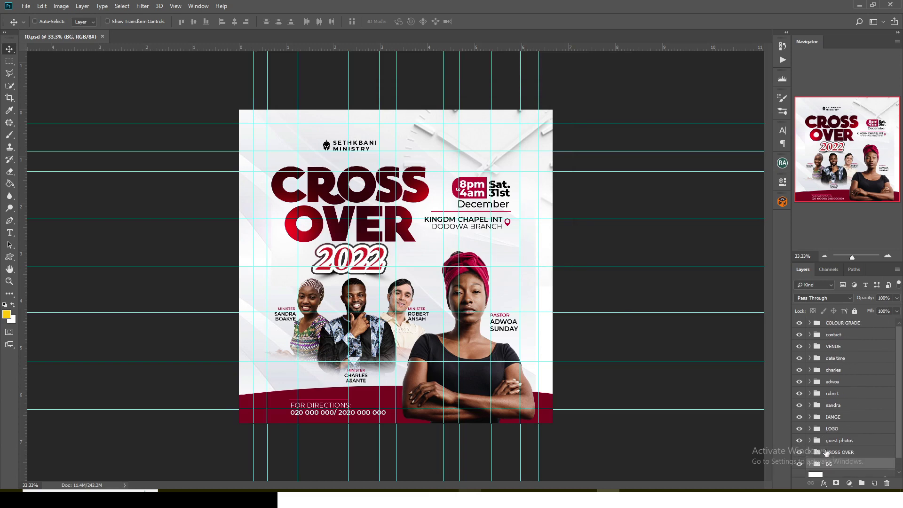
{"action": "scroll", "coordinate": [832, 456], "scroll_direction": "up", "scroll_amount": 1}
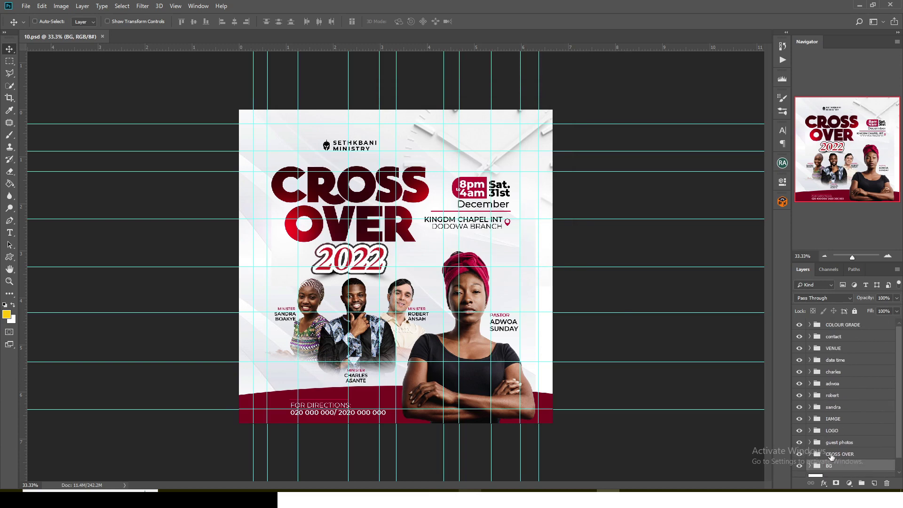
{"action": "left_click", "coordinate": [839, 328]}
{"action": "scroll", "coordinate": [833, 384], "scroll_direction": "down", "scroll_amount": 1}
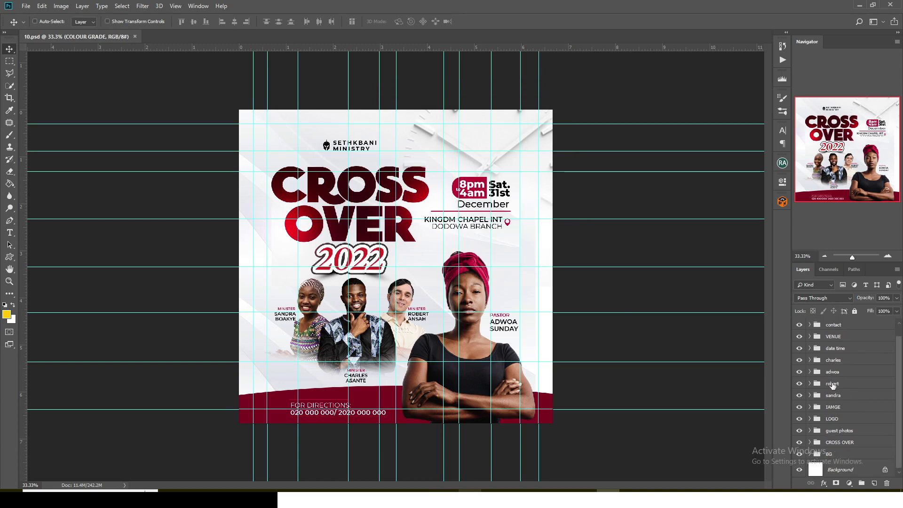
{"action": "scroll", "coordinate": [833, 385], "scroll_direction": "down", "scroll_amount": 1}
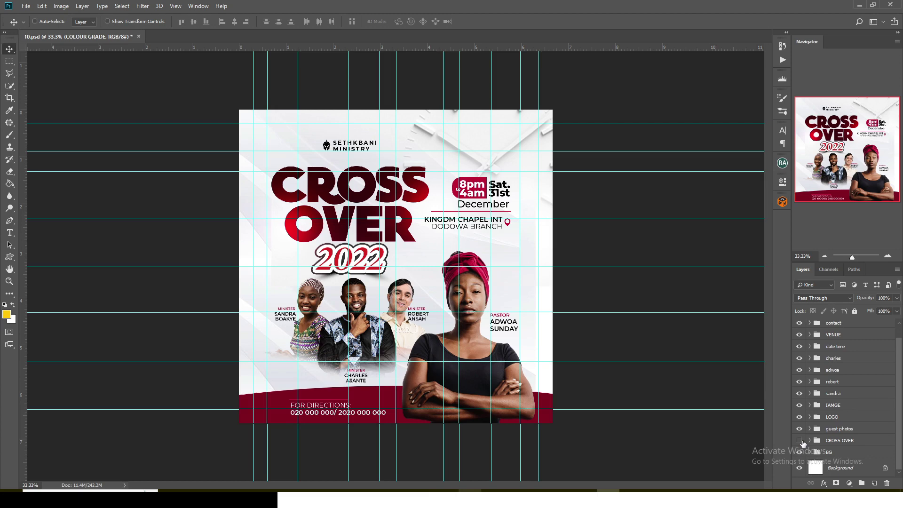
{"action": "left_click", "coordinate": [800, 441]}
{"action": "left_click", "coordinate": [800, 441]}
{"action": "left_click", "coordinate": [801, 430]}
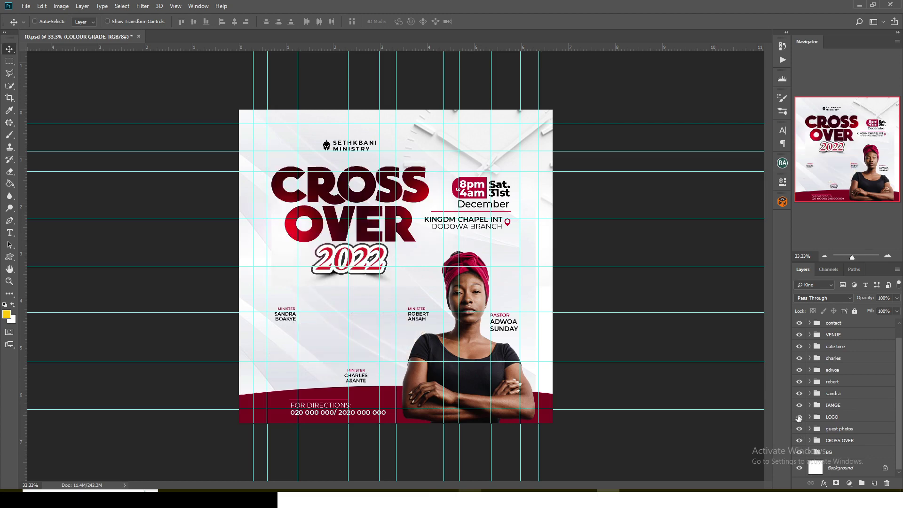
{"action": "left_click", "coordinate": [799, 418]}
{"action": "left_click", "coordinate": [799, 418]}
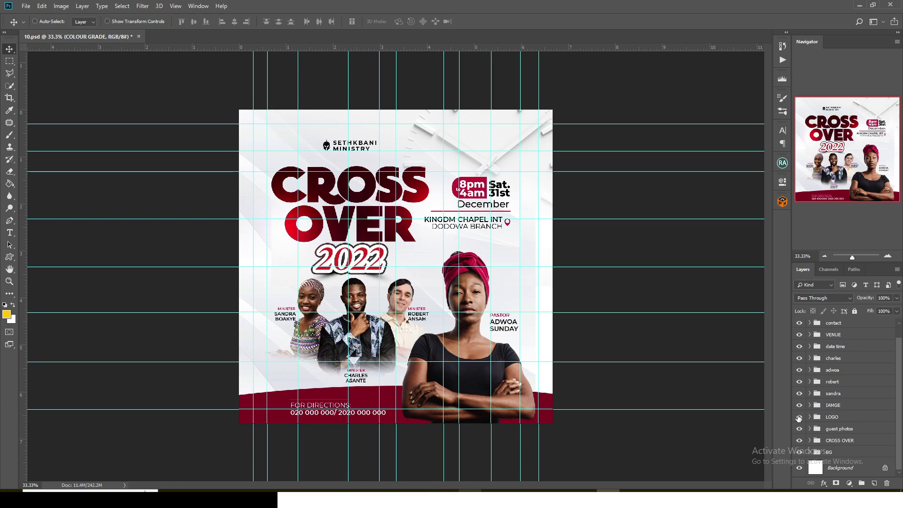
{"action": "left_click", "coordinate": [799, 419]}
{"action": "left_click", "coordinate": [799, 417]}
Toggle the IAMGE group and the individual guest-name groups, expanding and collapsing one name group to check its text layers.
{"action": "left_click", "coordinate": [803, 407]}
{"action": "left_click", "coordinate": [804, 394]}
{"action": "left_click", "coordinate": [803, 394]}
{"action": "left_click", "coordinate": [808, 382]}
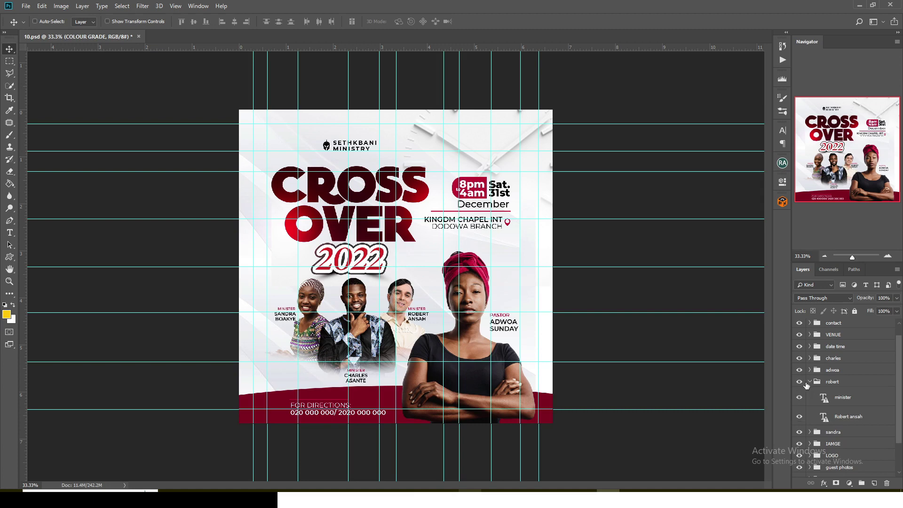
{"action": "left_click", "coordinate": [810, 382]}
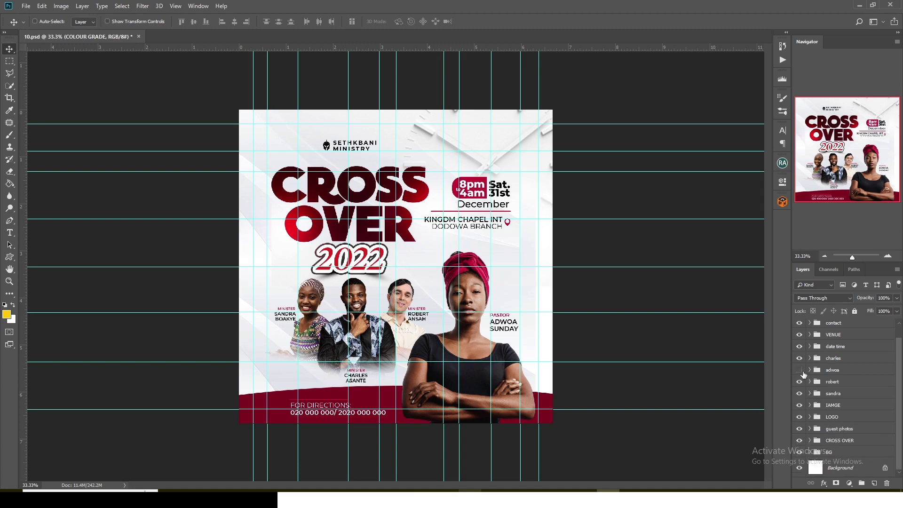
{"action": "left_click", "coordinate": [802, 372]}
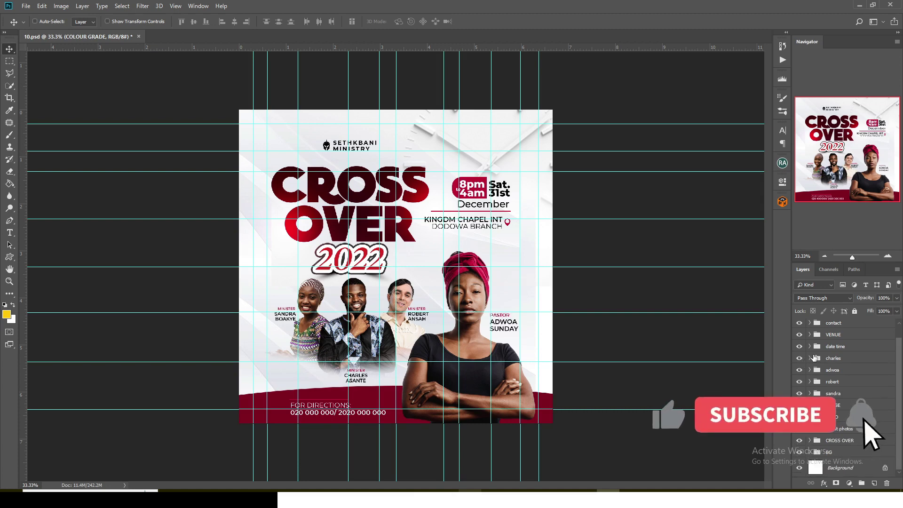
Toggle the date time, VENUE, contact and COLOUR GRADE groups off and on to check what each contains.
{"action": "scroll", "coordinate": [814, 358], "scroll_direction": "up", "scroll_amount": 1}
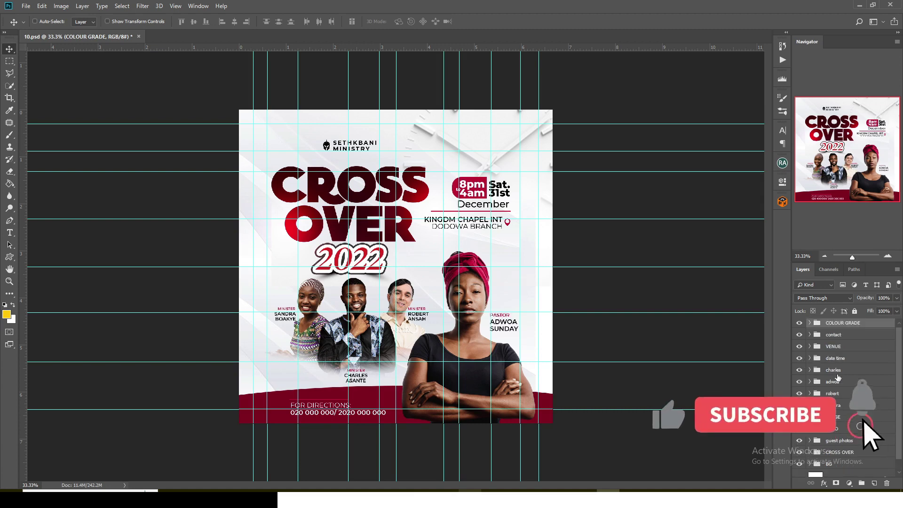
{"action": "left_click", "coordinate": [800, 361]}
{"action": "left_click", "coordinate": [800, 346]}
{"action": "left_click", "coordinate": [800, 347]}
{"action": "left_click", "coordinate": [800, 335]}
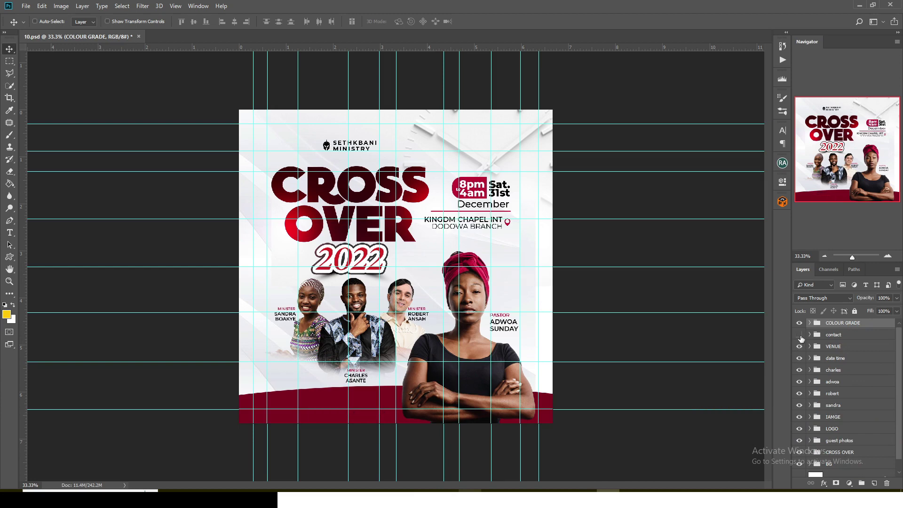
{"action": "left_click", "coordinate": [801, 336]}
{"action": "left_click", "coordinate": [801, 323]}
{"action": "left_click", "coordinate": [801, 323]}
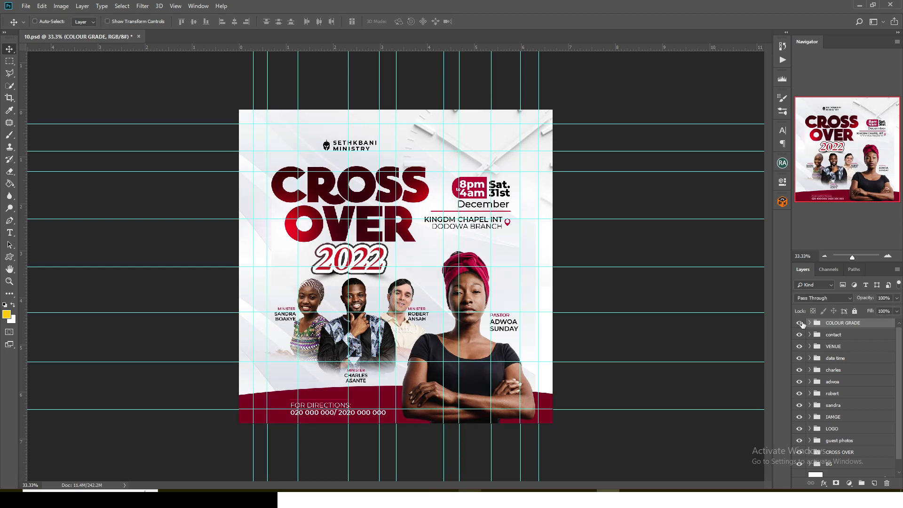